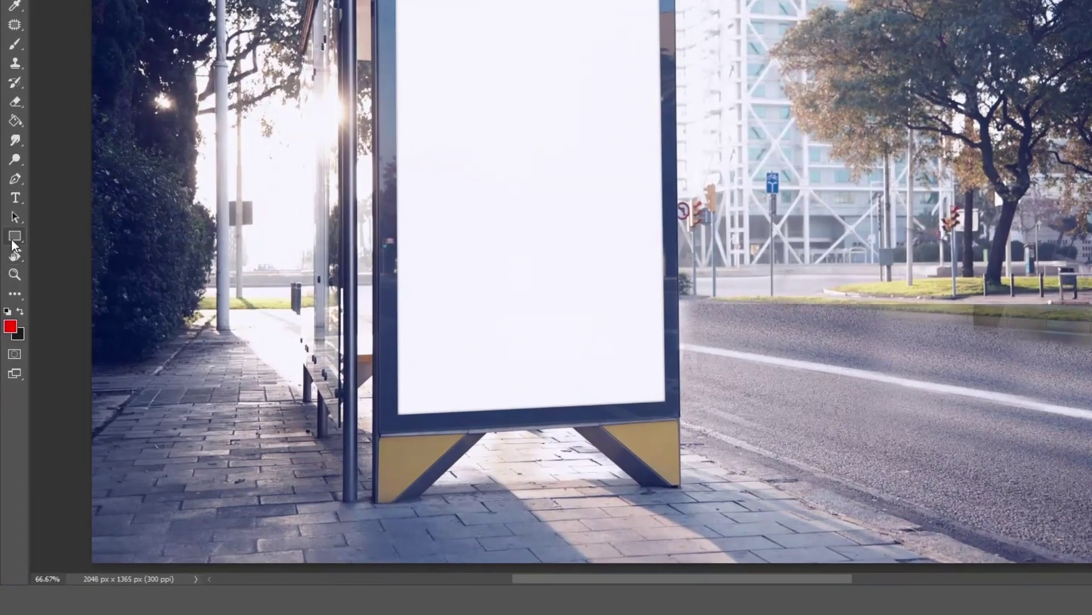
# Enter a 1080 × 1350 px size for a new shape in the Create Rectangle dialog.
pyautogui.click(13, 239)
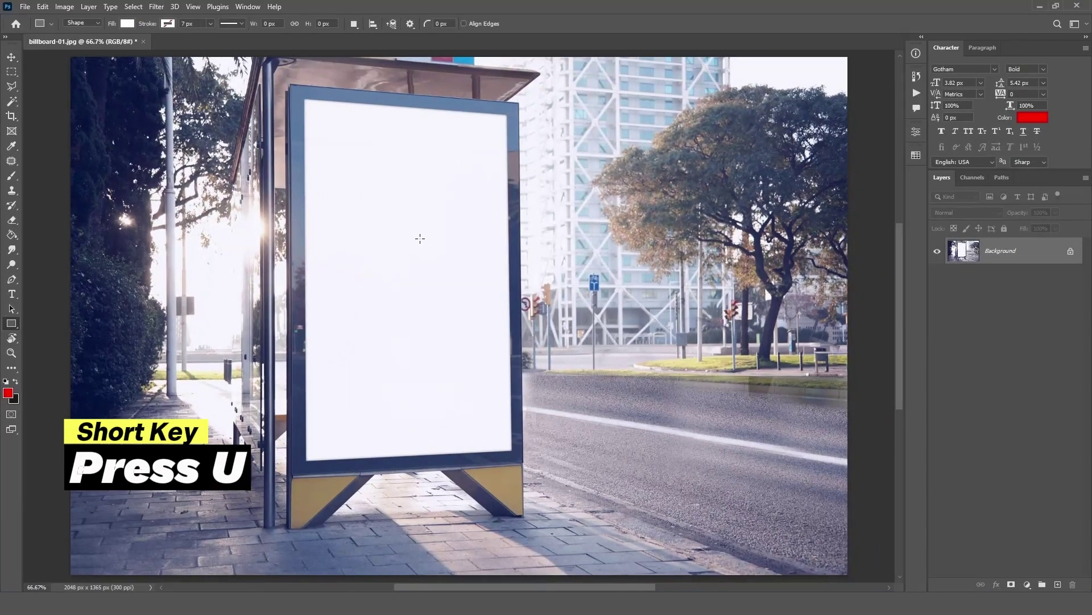
pyautogui.click(419, 238)
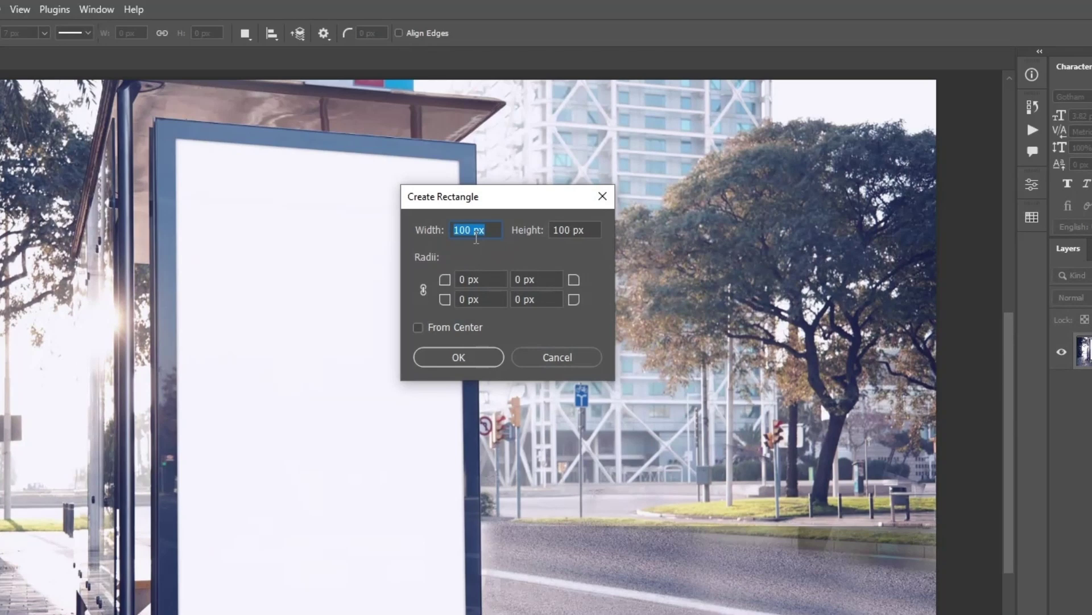
pyautogui.write('10')
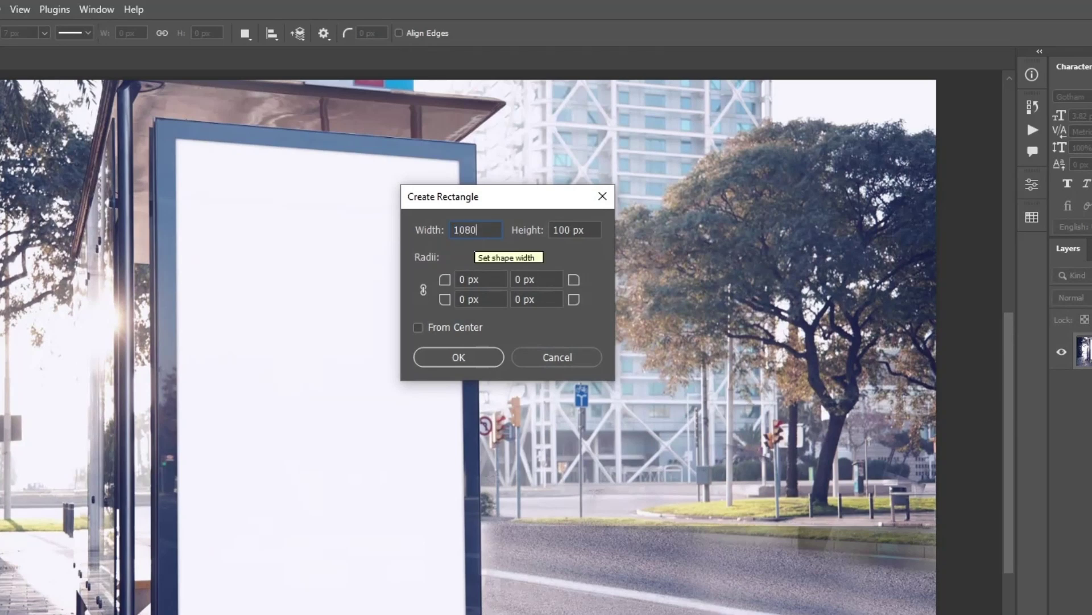
pyautogui.press('Tab')
pyautogui.write('13')
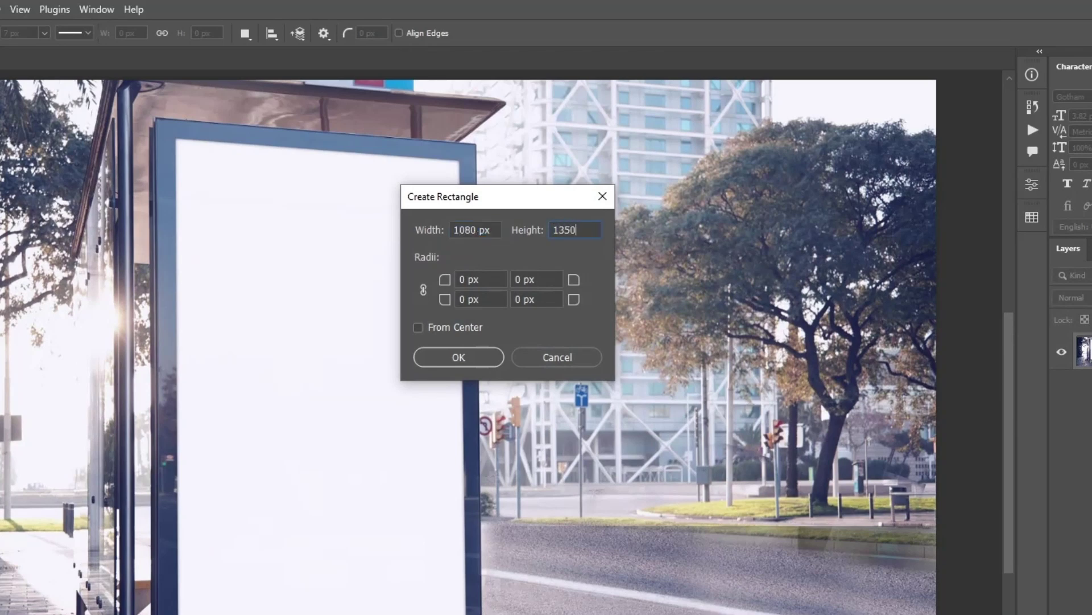
# Create the rectangle and set its fill to mid-grey RGB 128/128/128 (#808080).
pyautogui.click(457, 358)
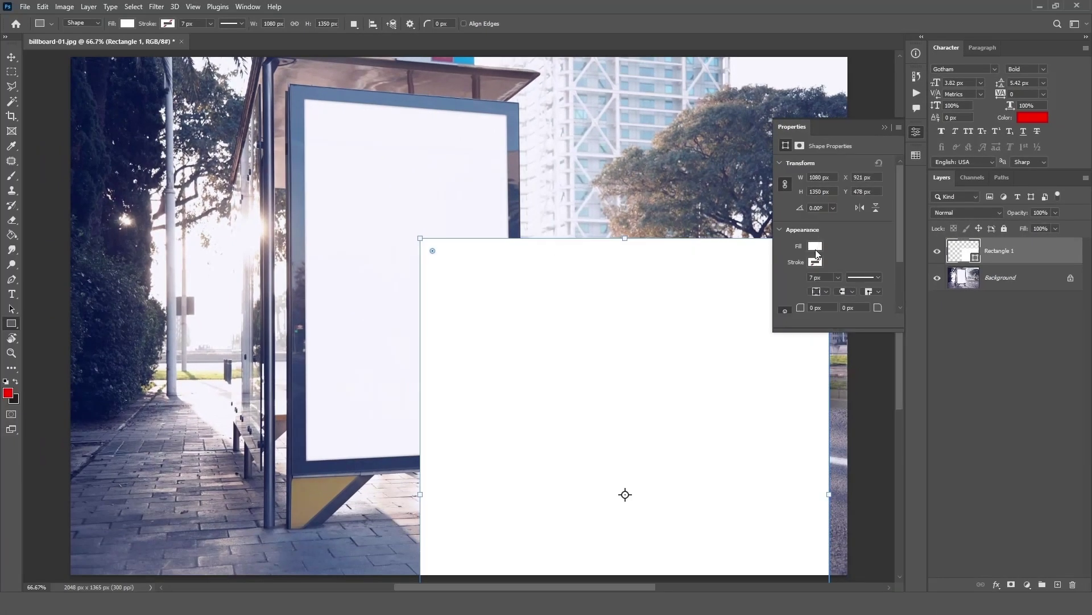
pyautogui.click(815, 247)
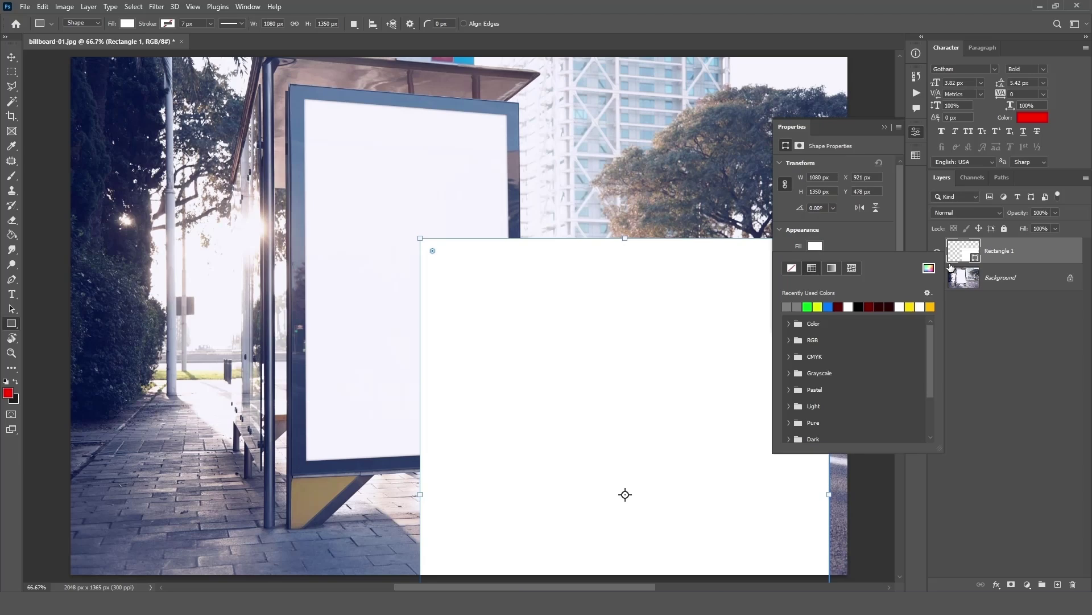
pyautogui.click(929, 270)
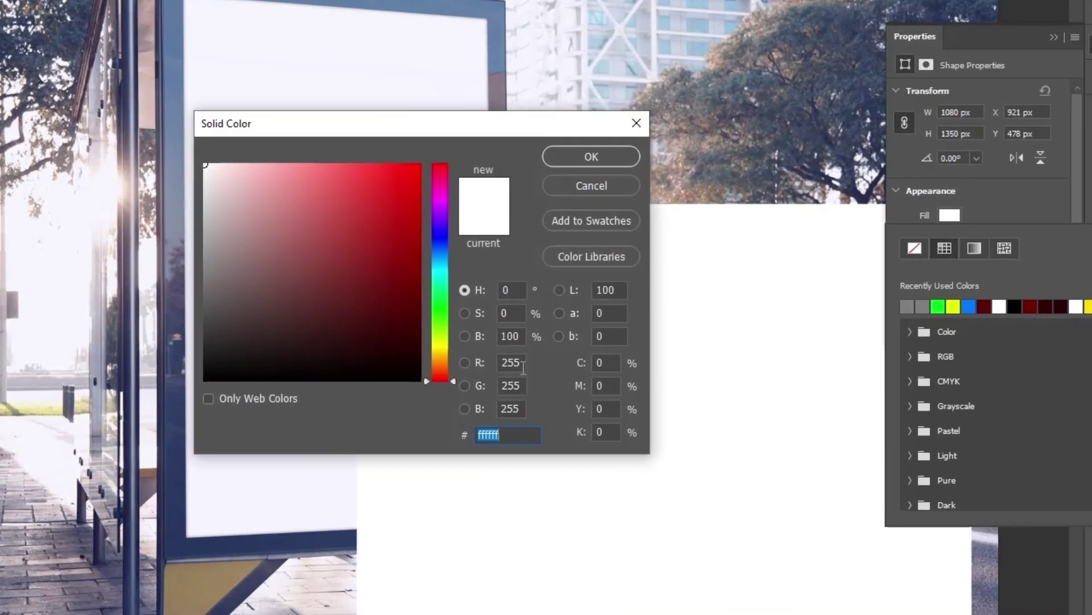
pyautogui.click(500, 364)
pyautogui.write('128')
pyautogui.click(488, 385)
pyautogui.write('128')
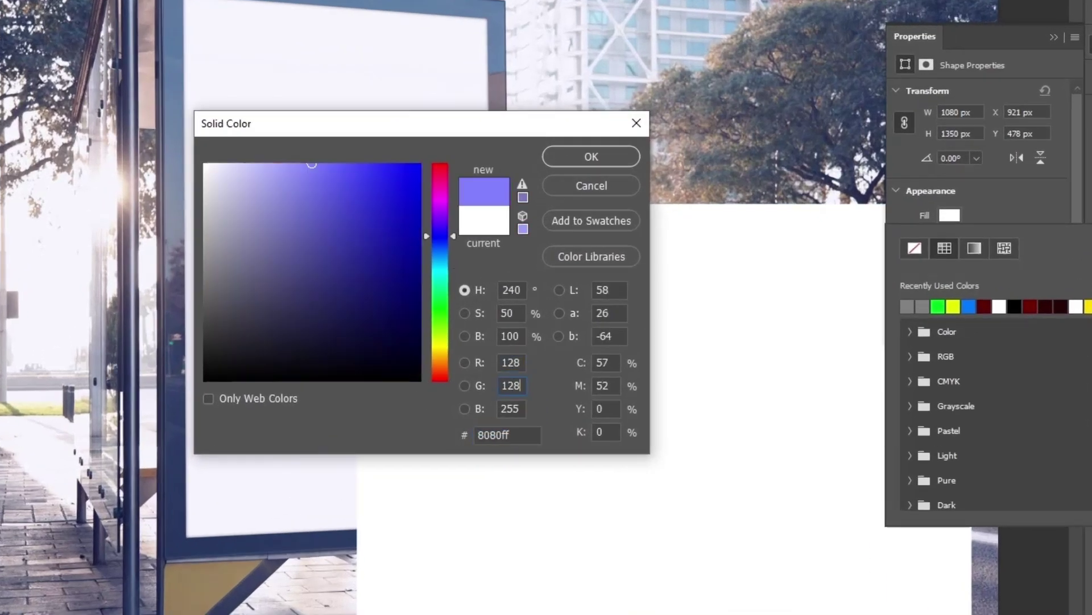
pyautogui.click(485, 409)
pyautogui.write('128')
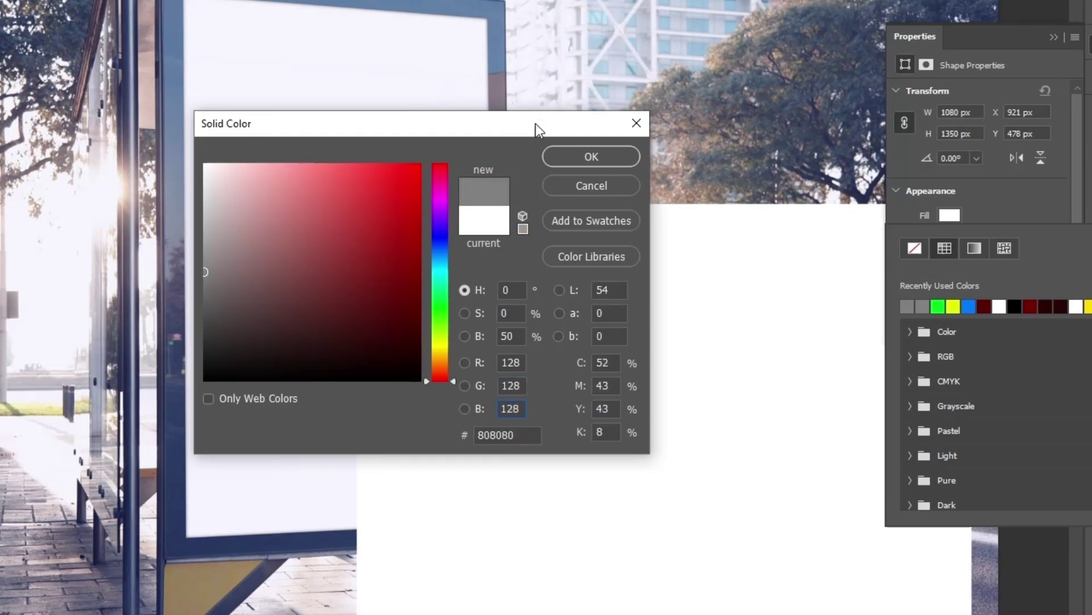
pyautogui.click(571, 157)
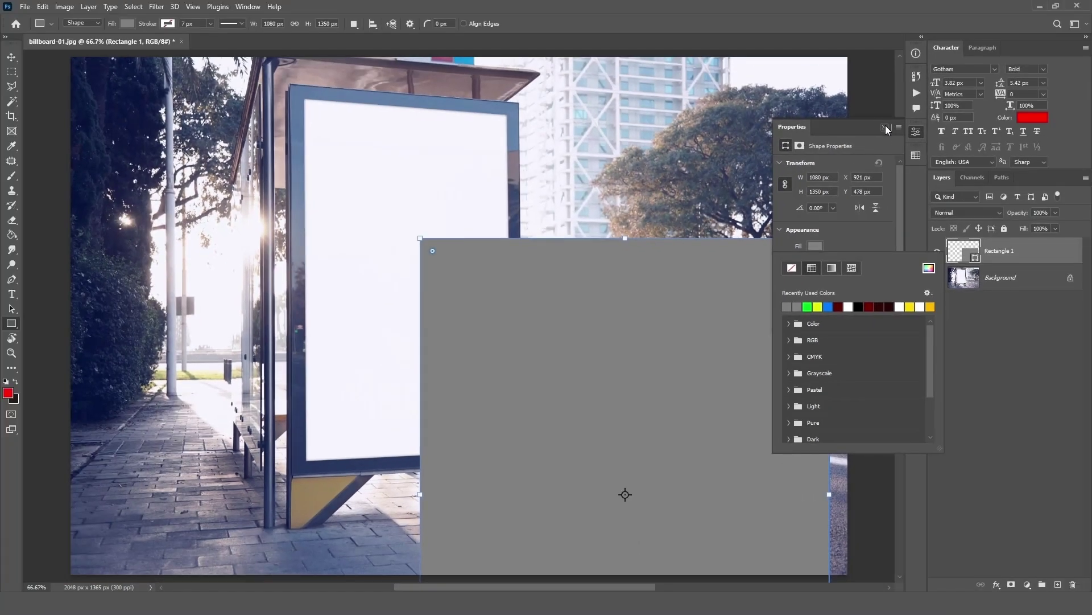
# Convert Rectangle 1 to a smart object and rename it 'place-holder'.
pyautogui.click(884, 127)
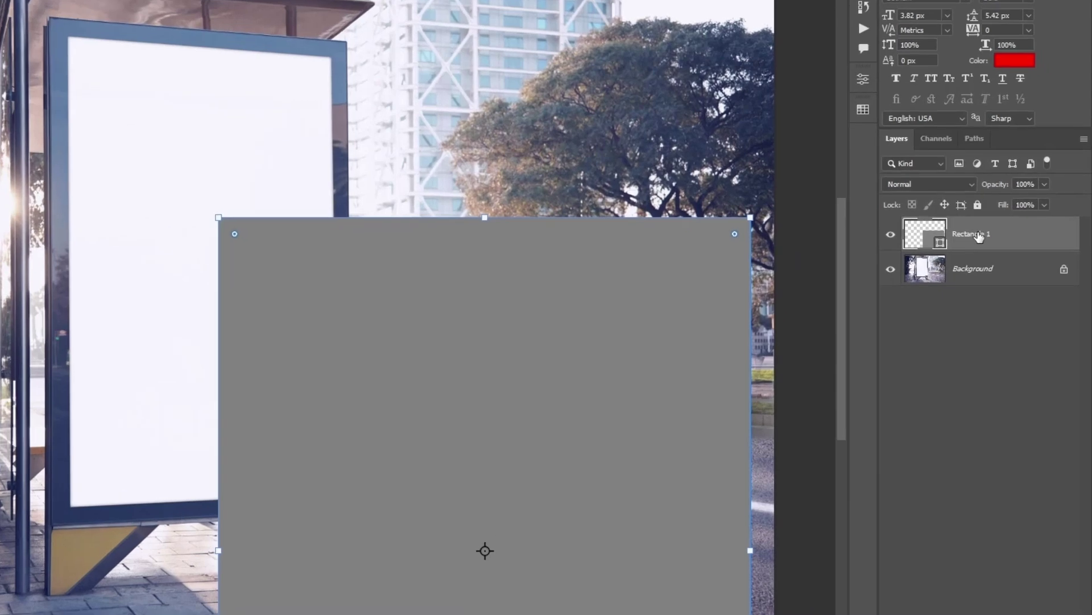
pyautogui.rightClick(978, 235)
pyautogui.click(914, 256)
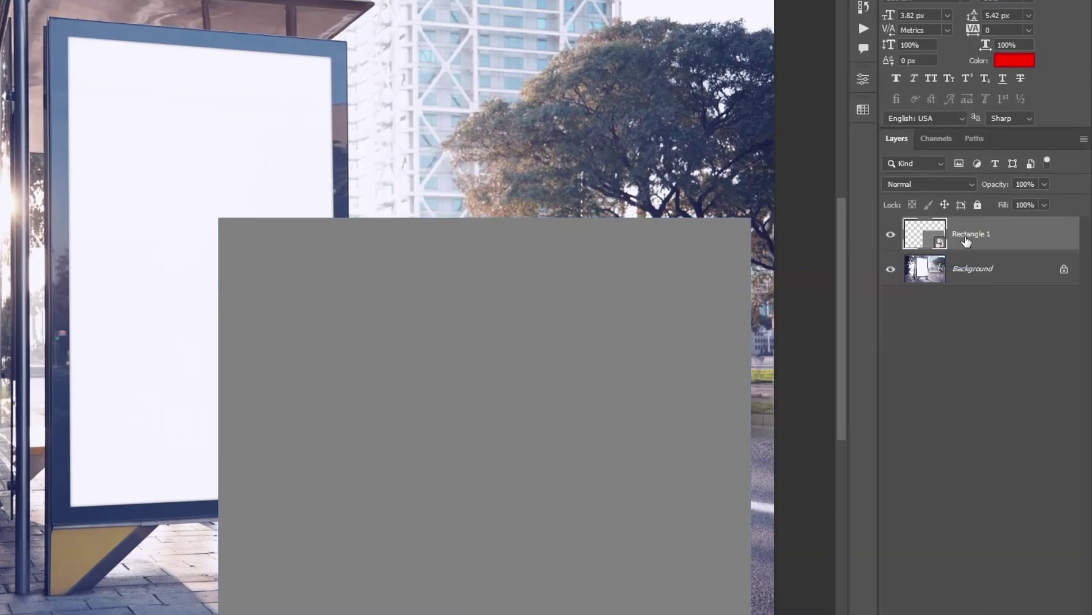
pyautogui.write('placa')
pyautogui.press('Return')
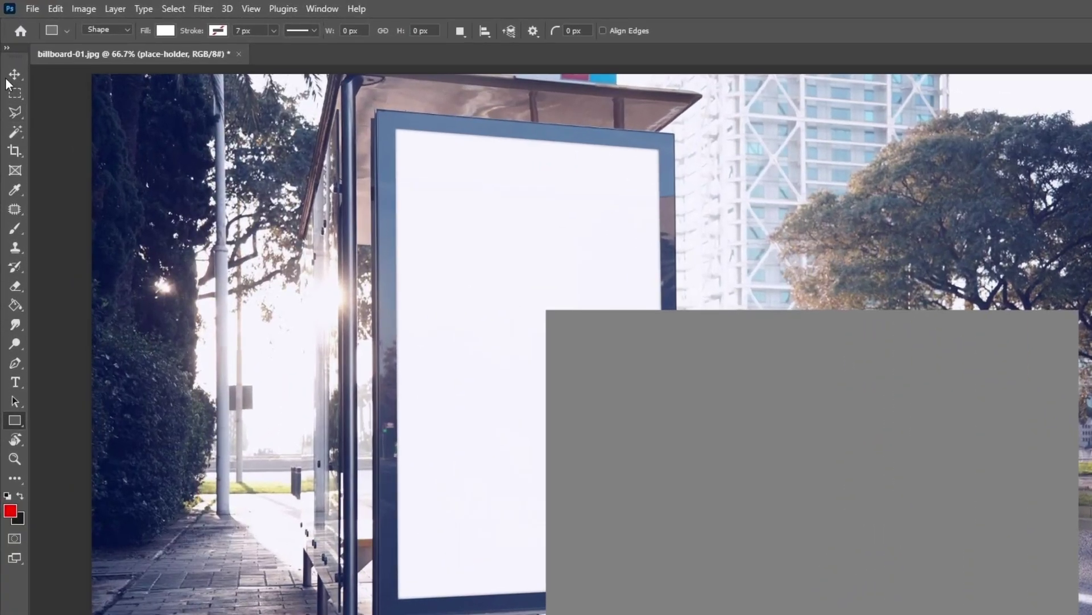
# Move the grey place-holder onto the billboard, scaling it to about 72% over the frame.
pyautogui.click(12, 57)
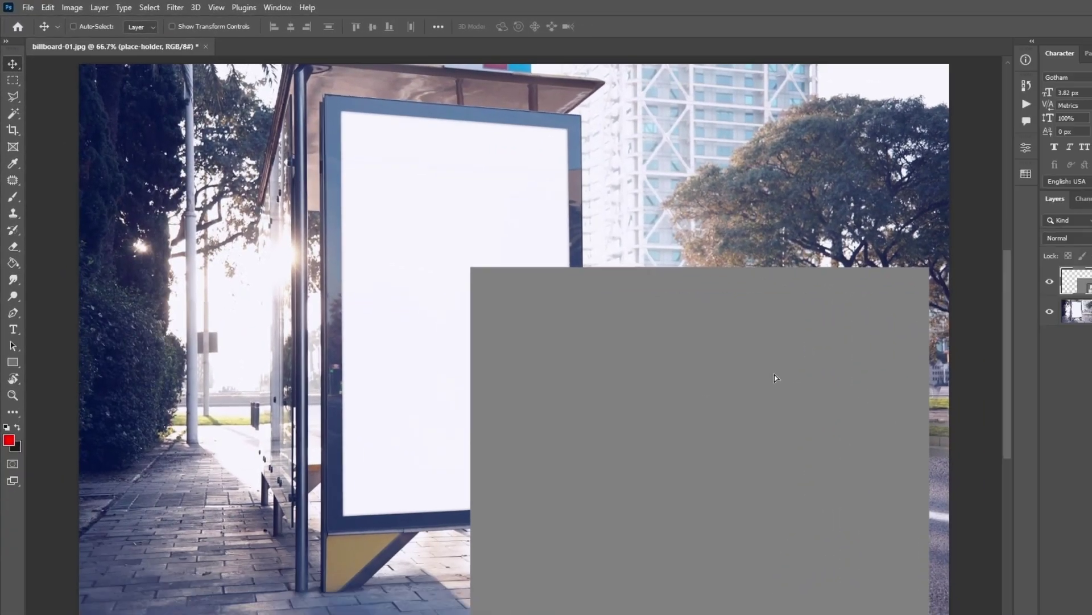
pyautogui.moveTo(885, 405); pyautogui.dragTo(553, 203)
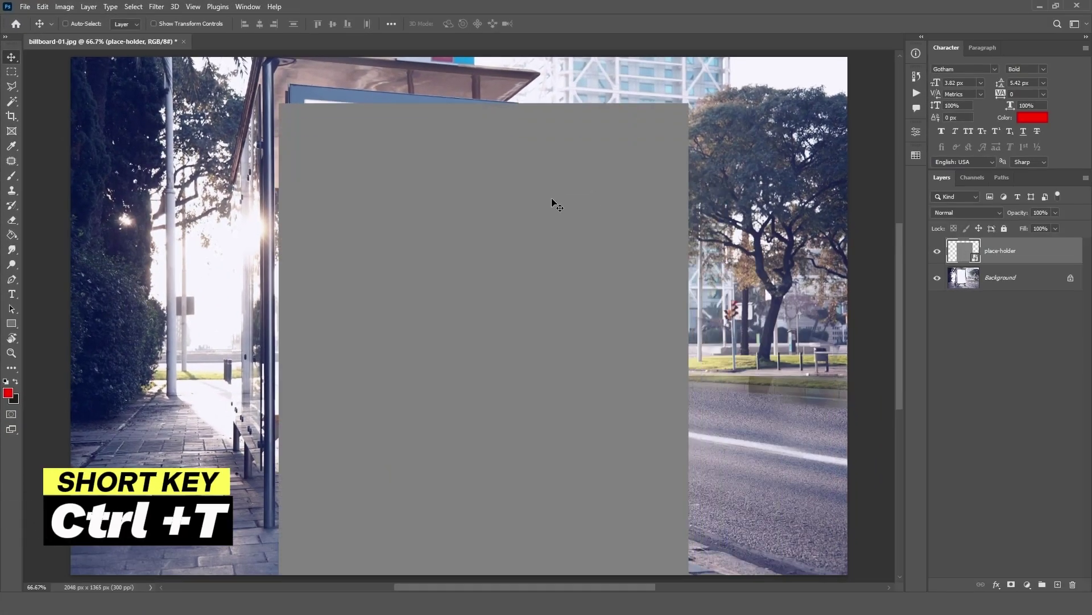
pyautogui.hotkey('ctrl', 't')
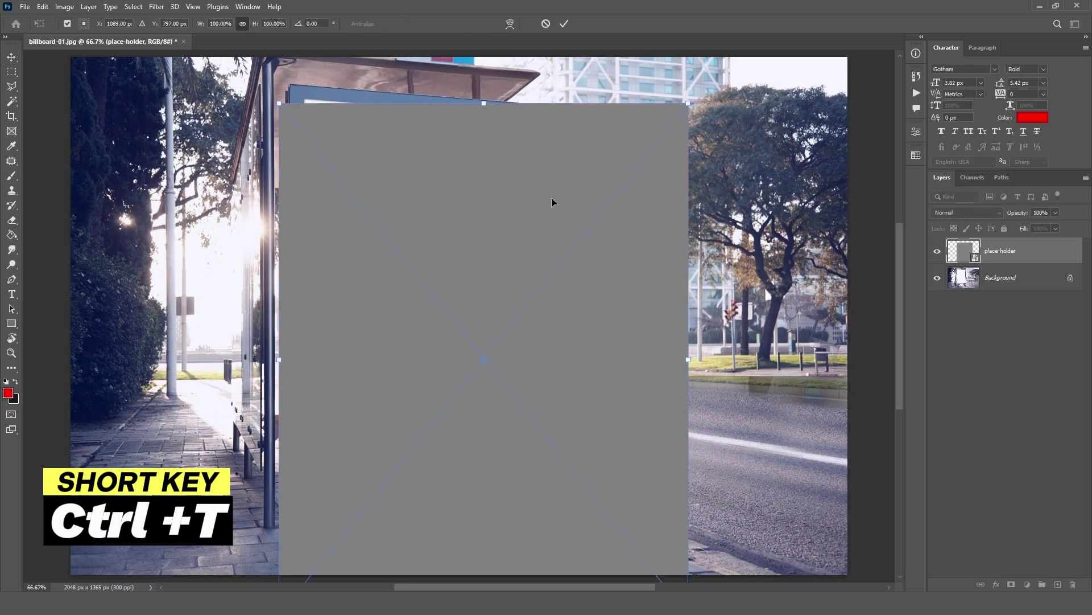
pyautogui.moveTo(688, 102); pyautogui.dragTo(549, 232)
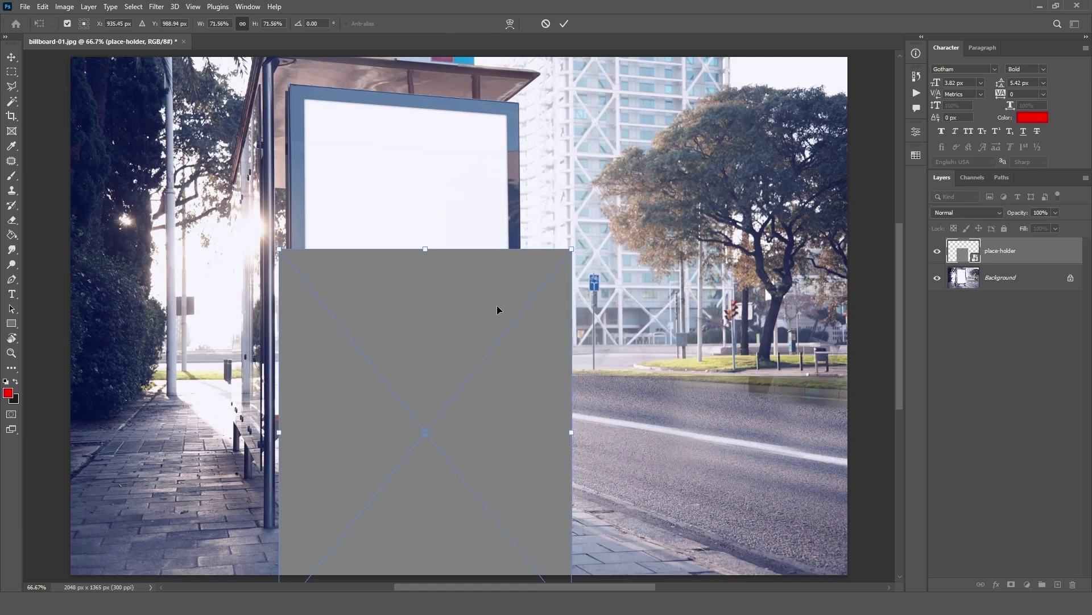
pyautogui.moveTo(500, 303); pyautogui.dragTo(506, 156)
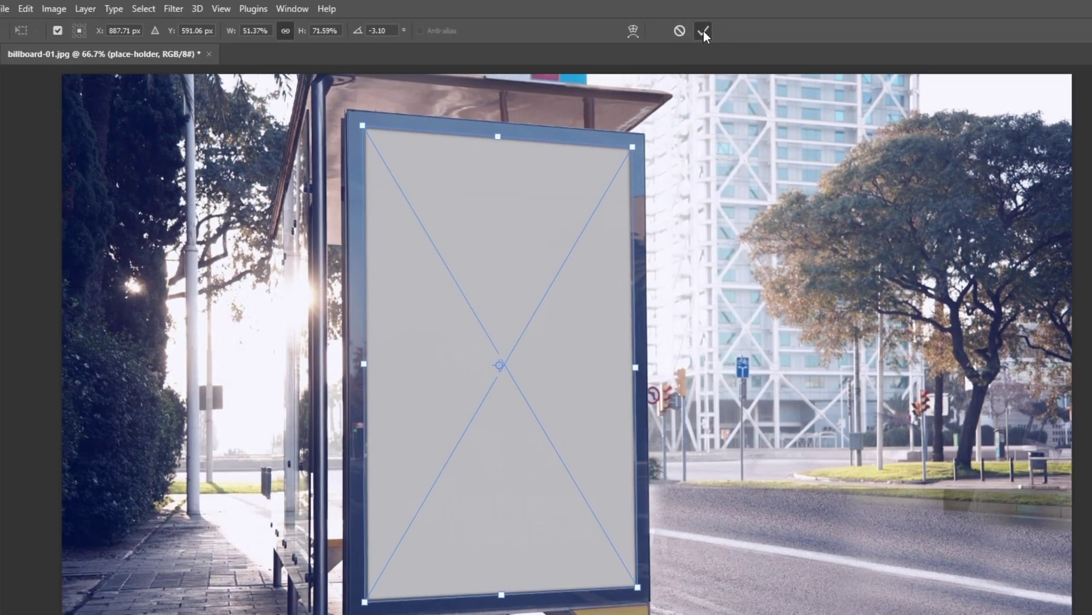
# Commit the distortion, restore place-holder opacity to 100%, hide it, and select Background.
pyautogui.click(705, 32)
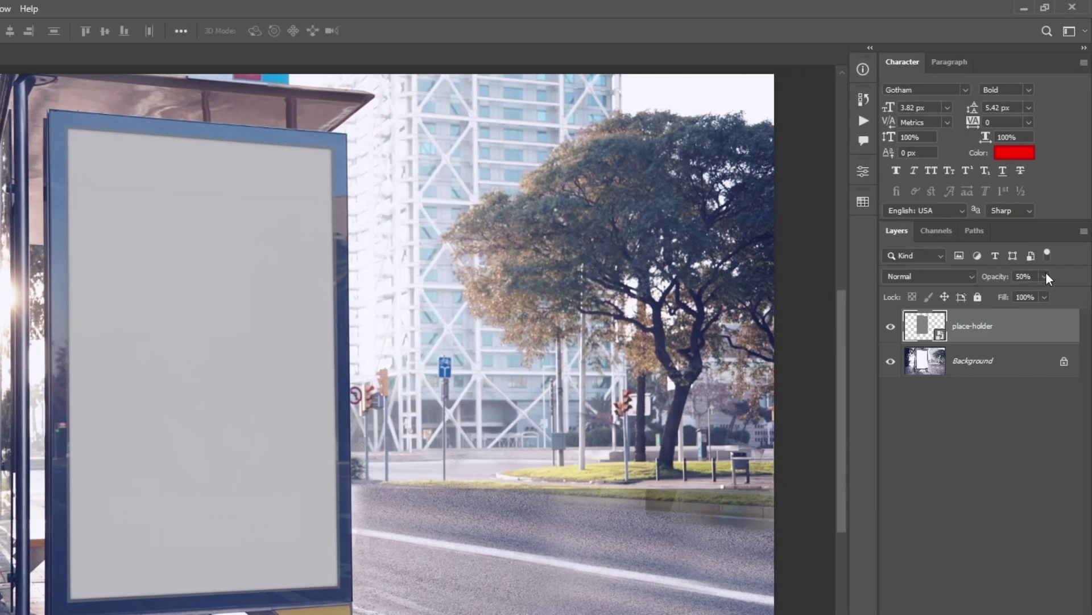
pyautogui.click(1045, 275)
pyautogui.moveTo(1040, 293); pyautogui.dragTo(1089, 294)
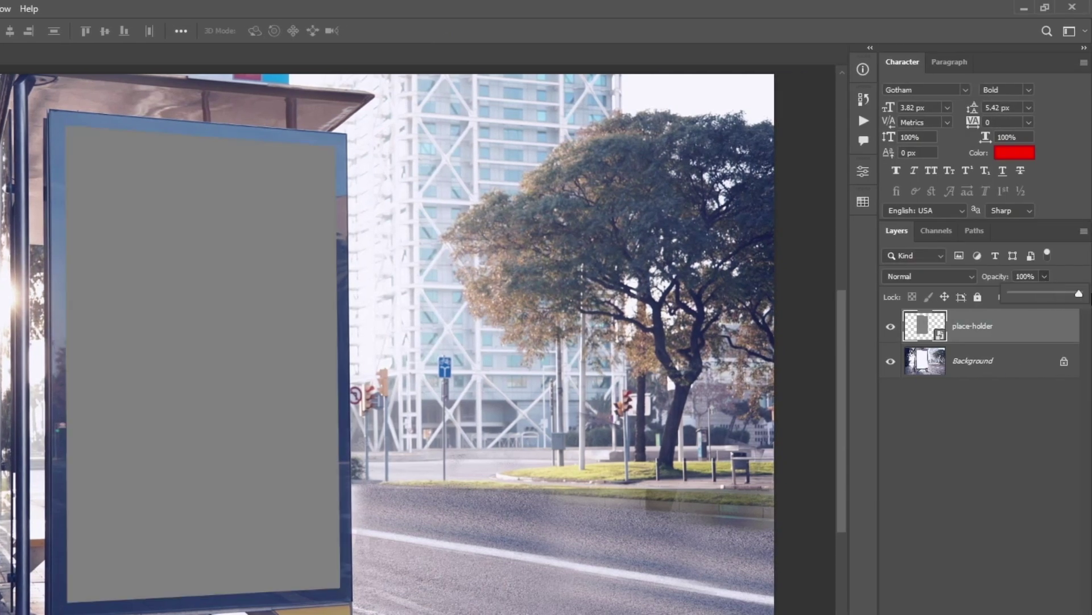
pyautogui.click(890, 327)
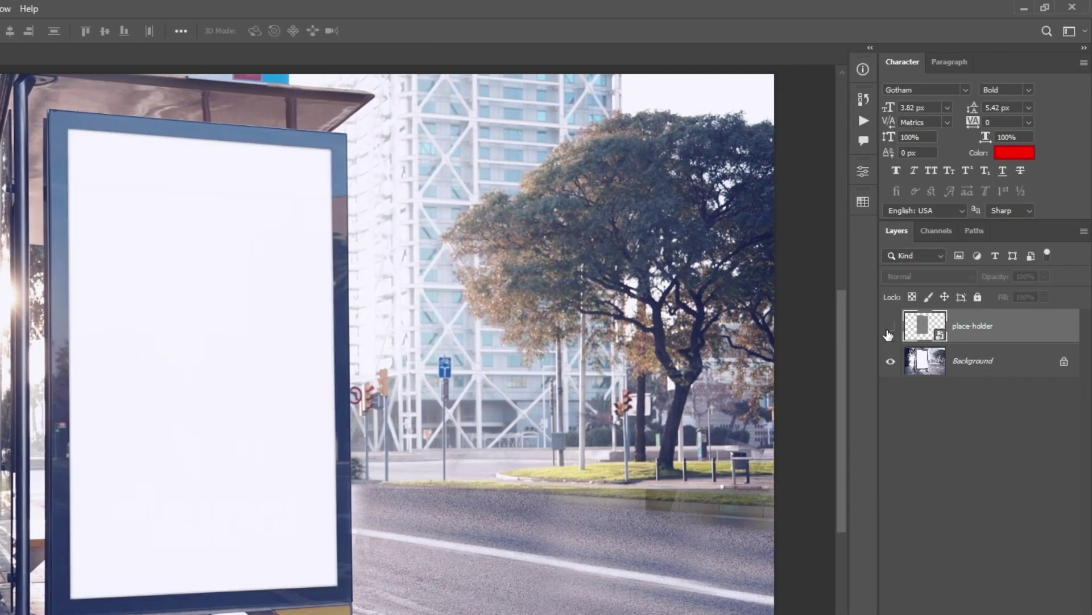
pyautogui.click(974, 365)
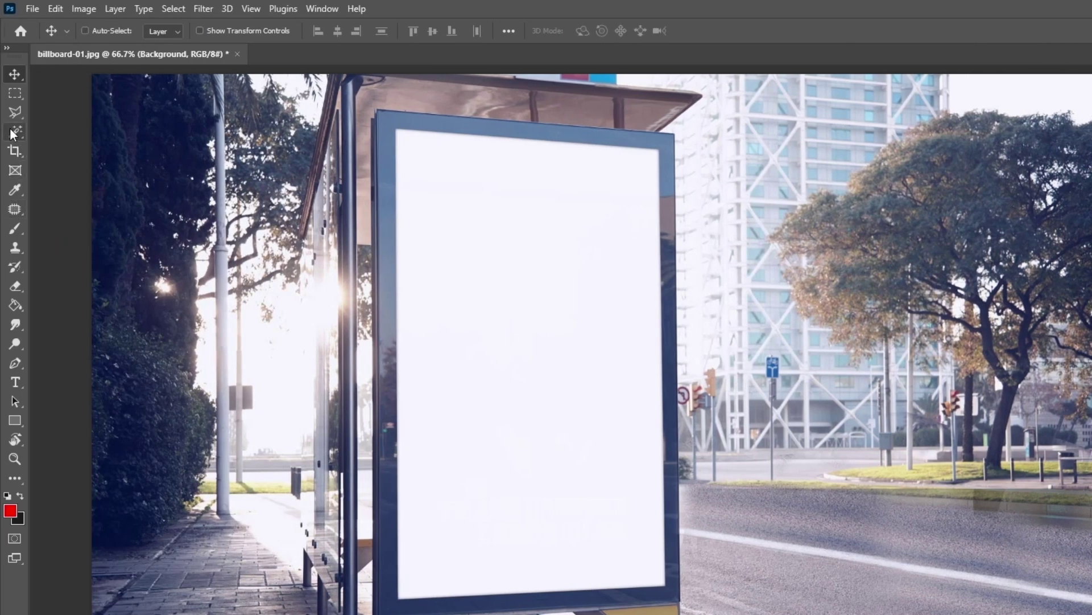
# Magic-wand select the white billboard panel and expand the selection by 3 pixels.
pyautogui.click(12, 134)
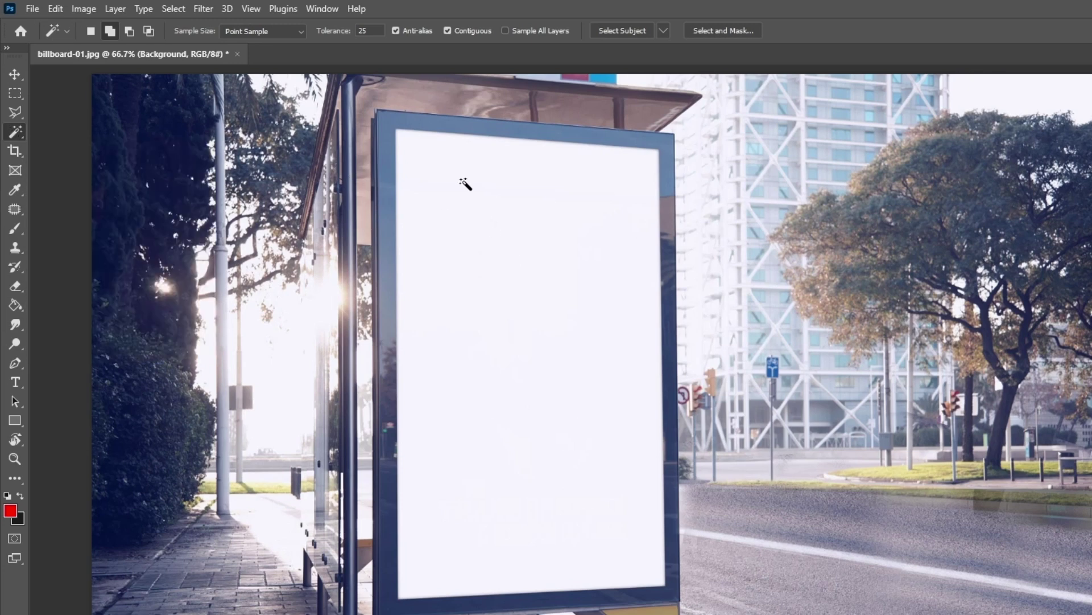
pyautogui.click(556, 304)
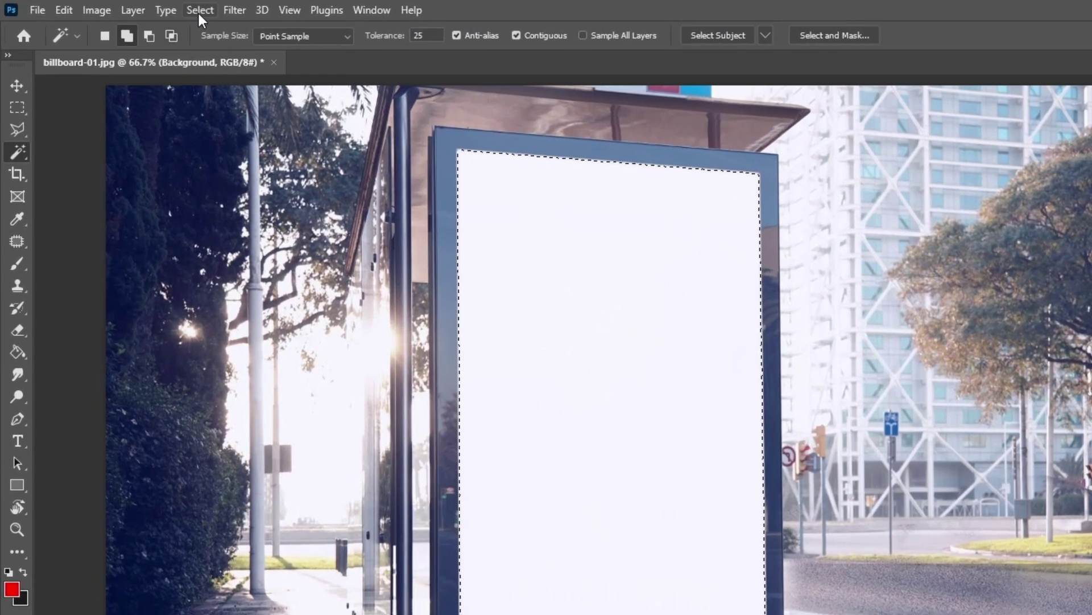
pyautogui.click(199, 12)
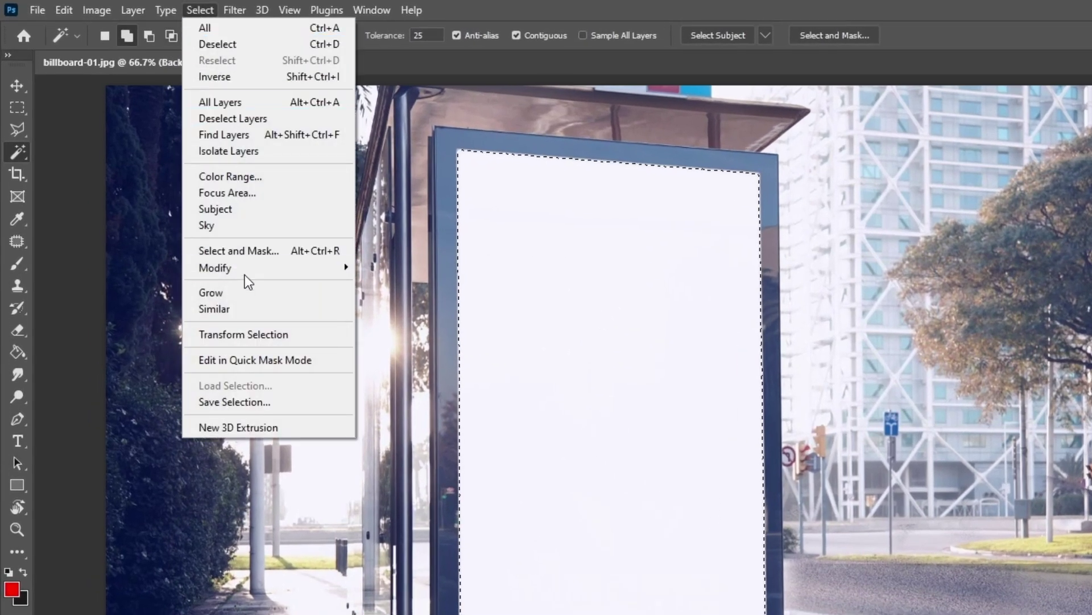
pyautogui.moveTo(215, 268)
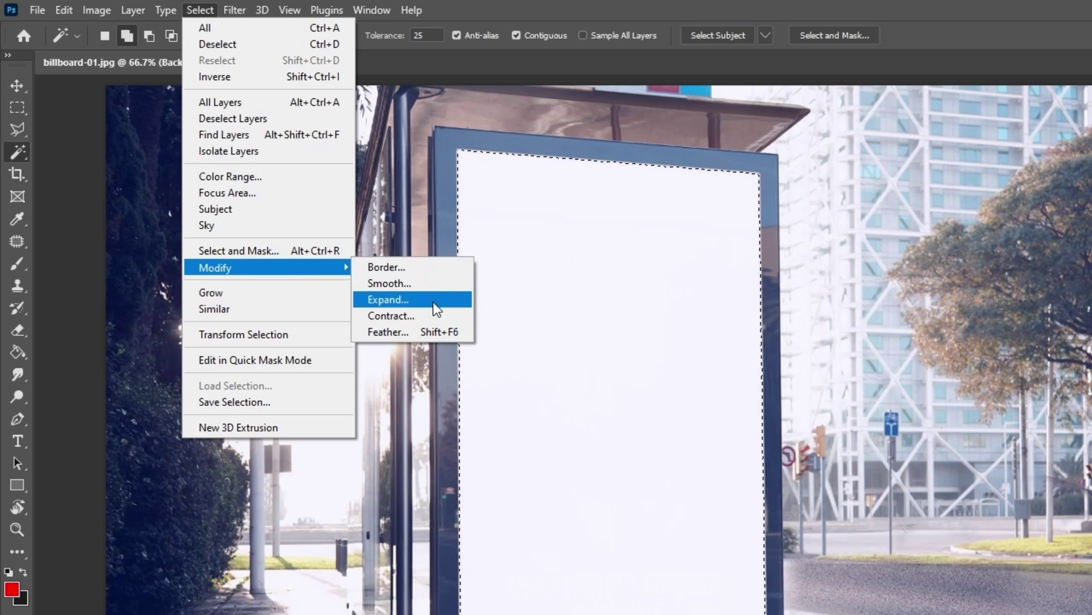
pyautogui.click(432, 301)
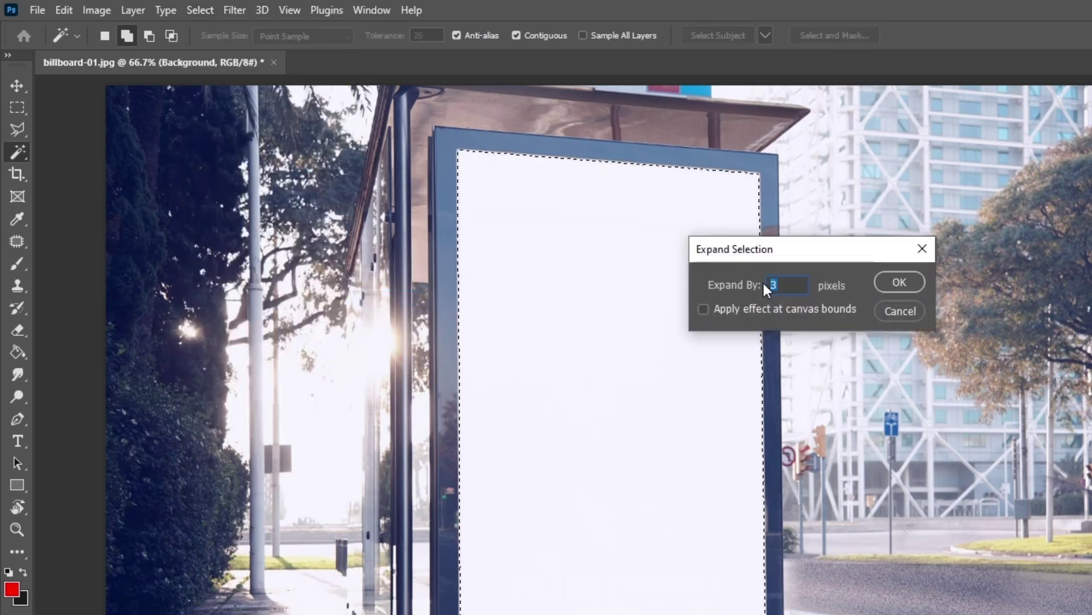
pyautogui.click(887, 285)
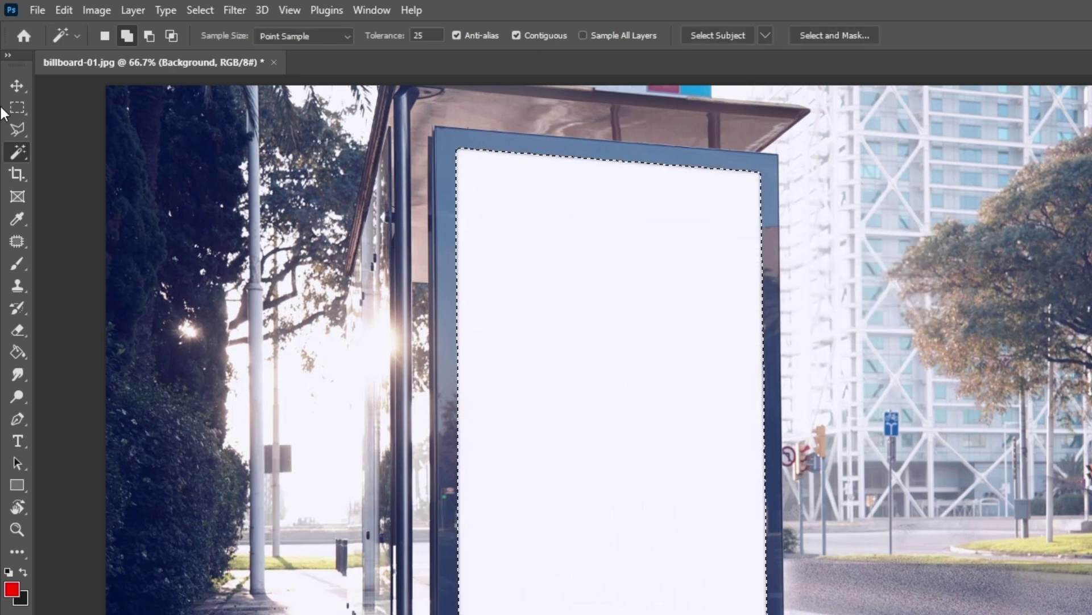
# Show the place-holder layer and mask it to the billboard panel selection.
pyautogui.click(18, 87)
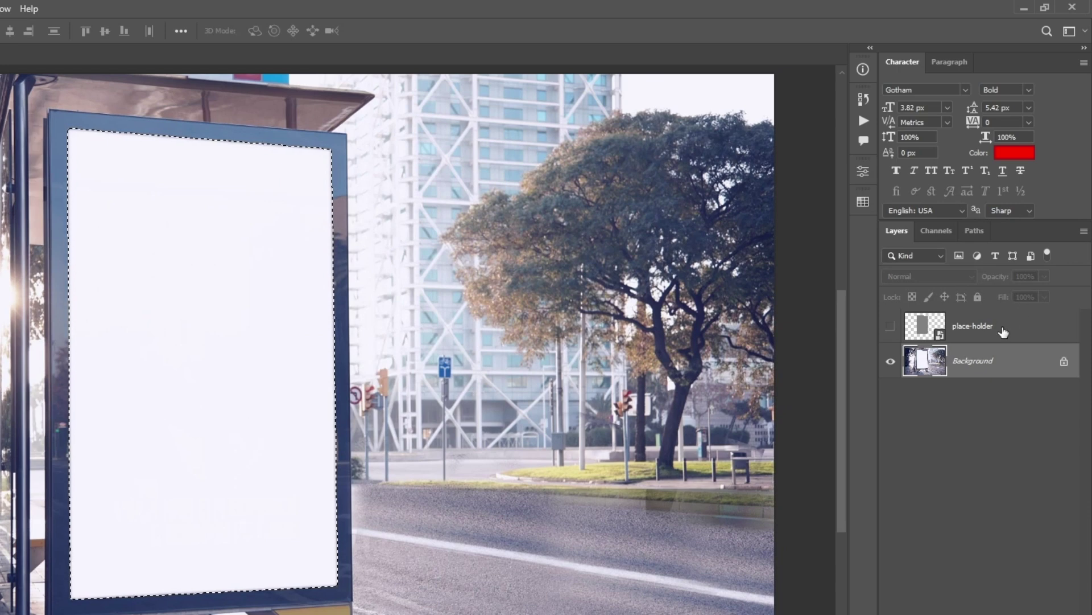
pyautogui.click(1003, 331)
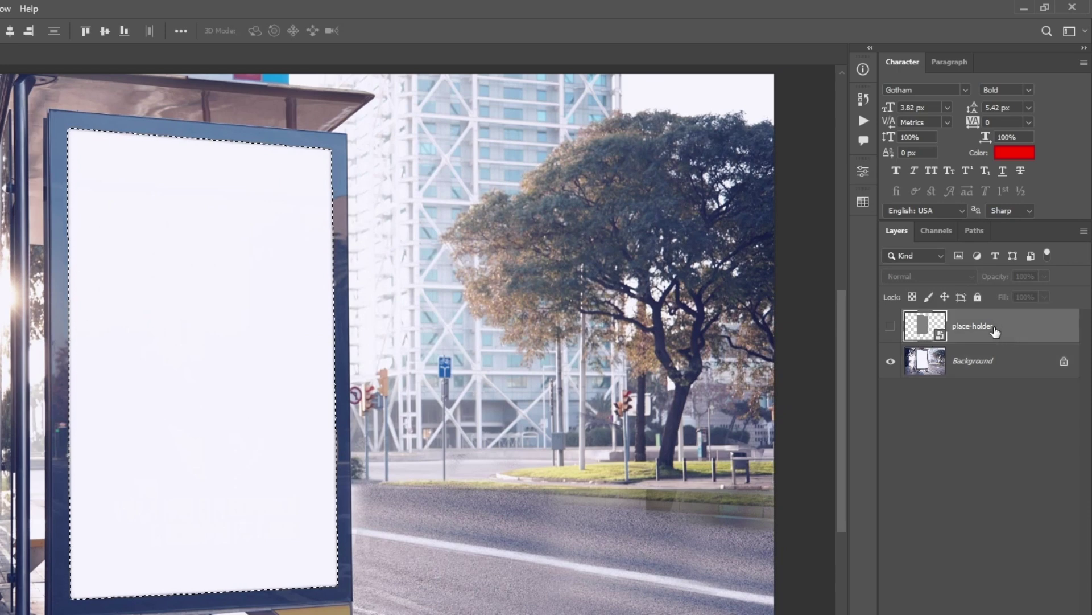
pyautogui.click(891, 329)
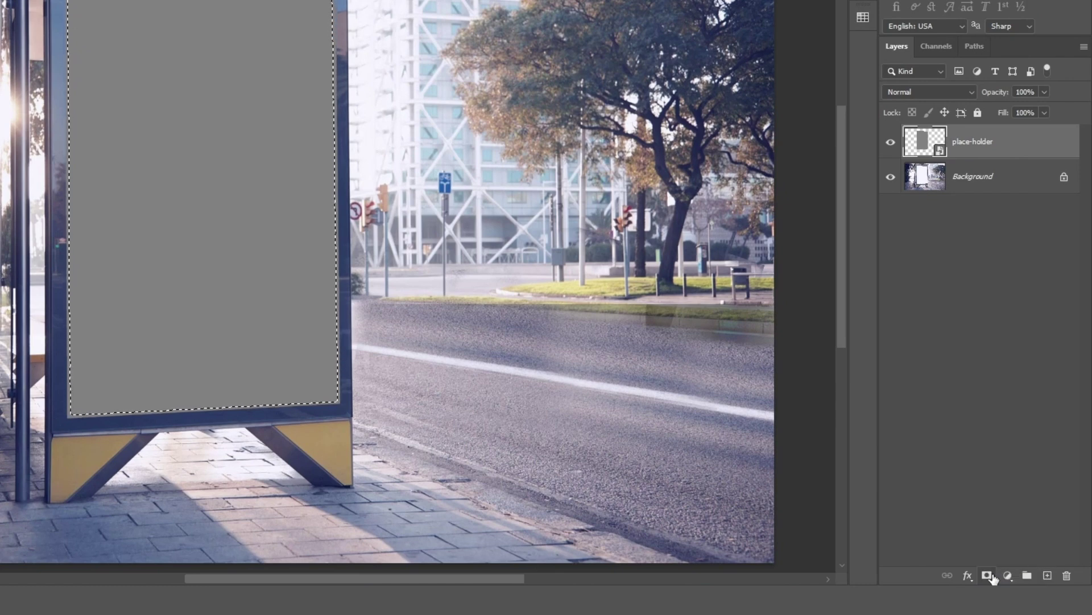
pyautogui.click(988, 576)
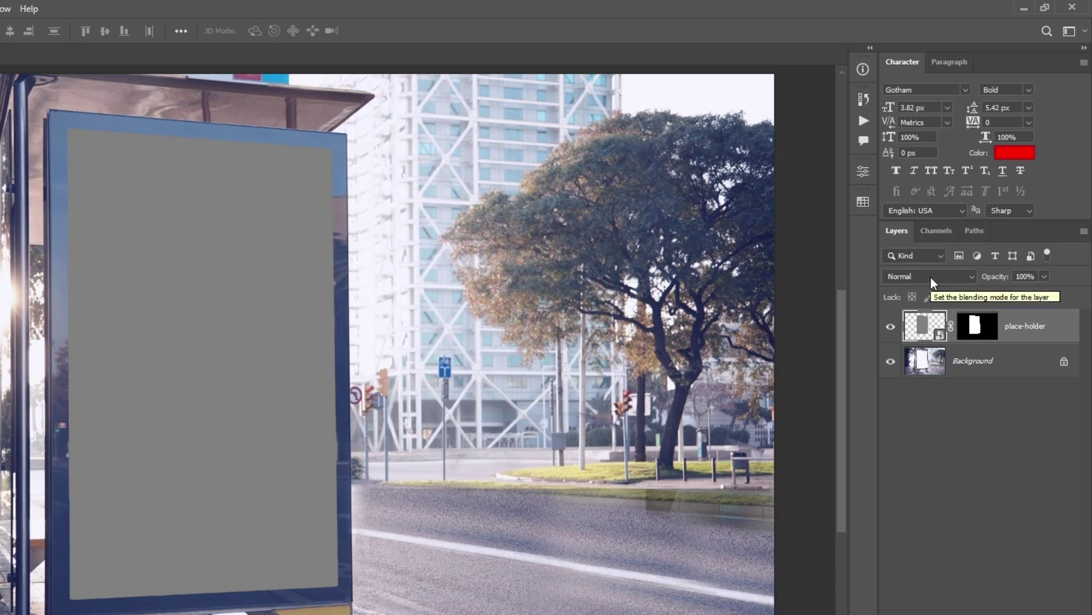
# Set the place-holder to Multiply and open its smart object contents.
pyautogui.click(931, 280)
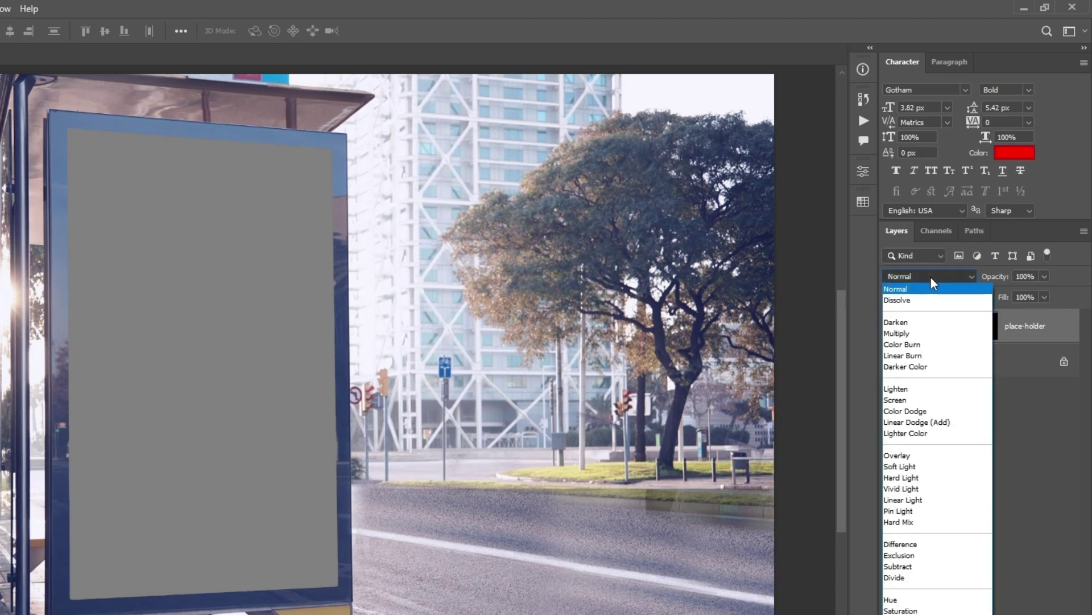
pyautogui.click(919, 334)
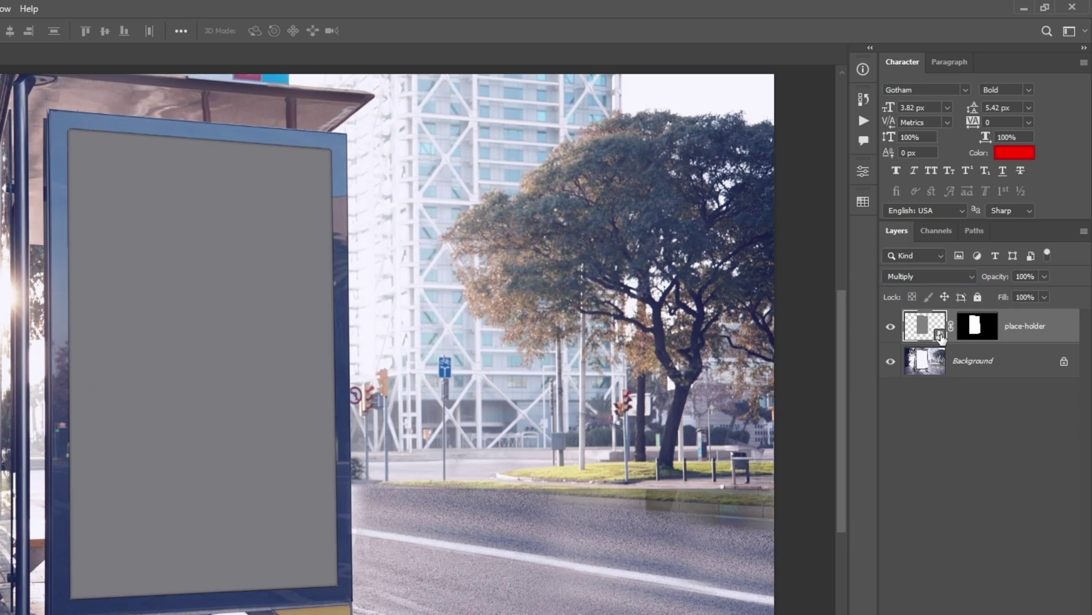
pyautogui.doubleClick(942, 336)
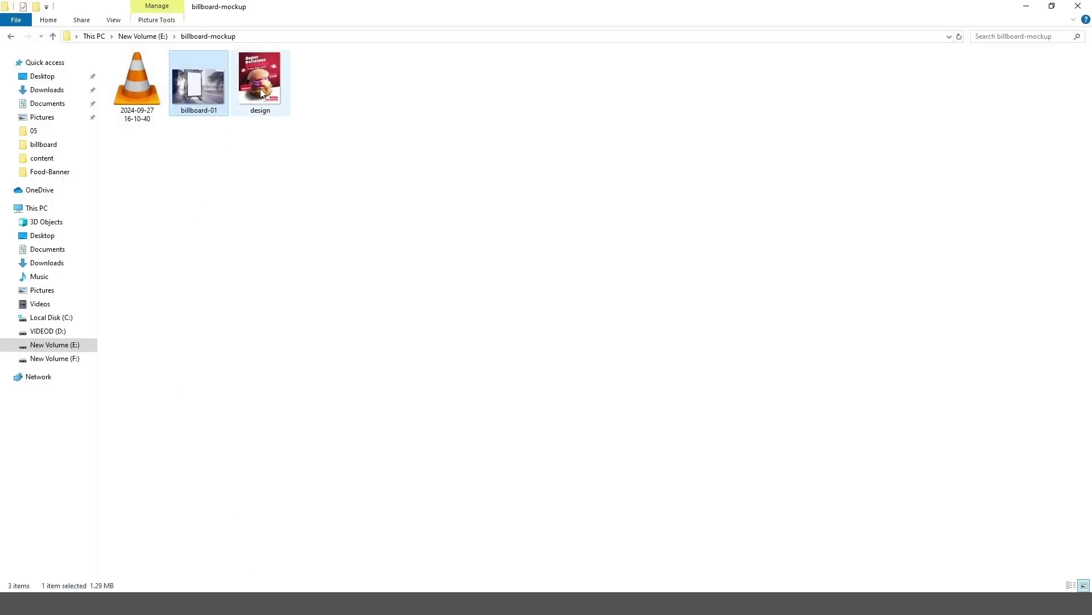
# Drag the red burger design file from the billboard-mockup folder toward Photoshop.
pyautogui.click(263, 79)
pyautogui.moveTo(264, 79); pyautogui.dragTo(476, 588)
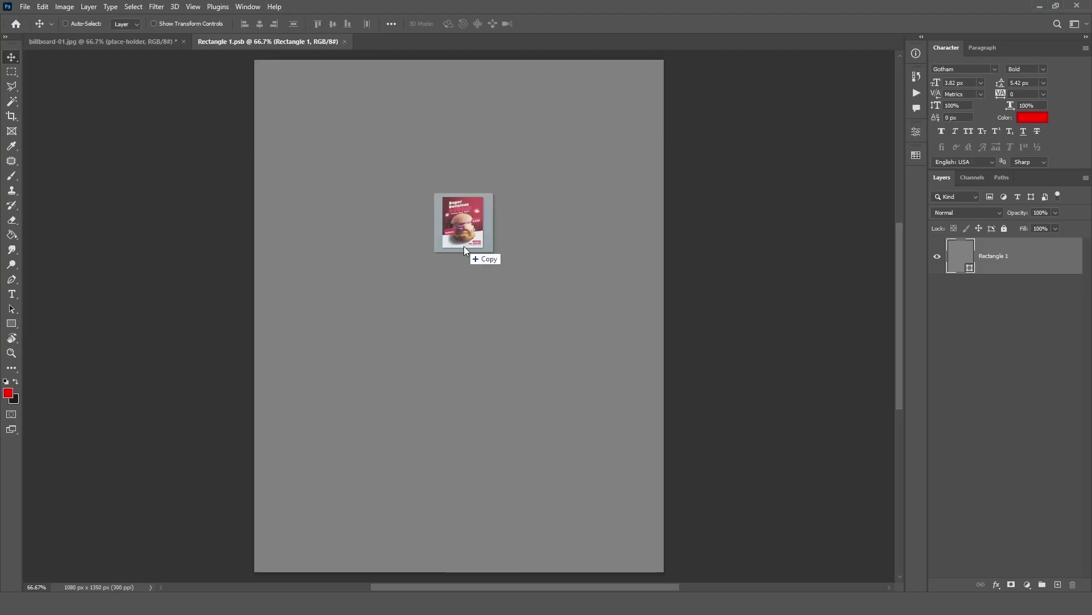
# Place the burger design, save the contents document, and return to billboard-01.jpg.
pyautogui.moveTo(476, 587); pyautogui.dragTo(463, 248)
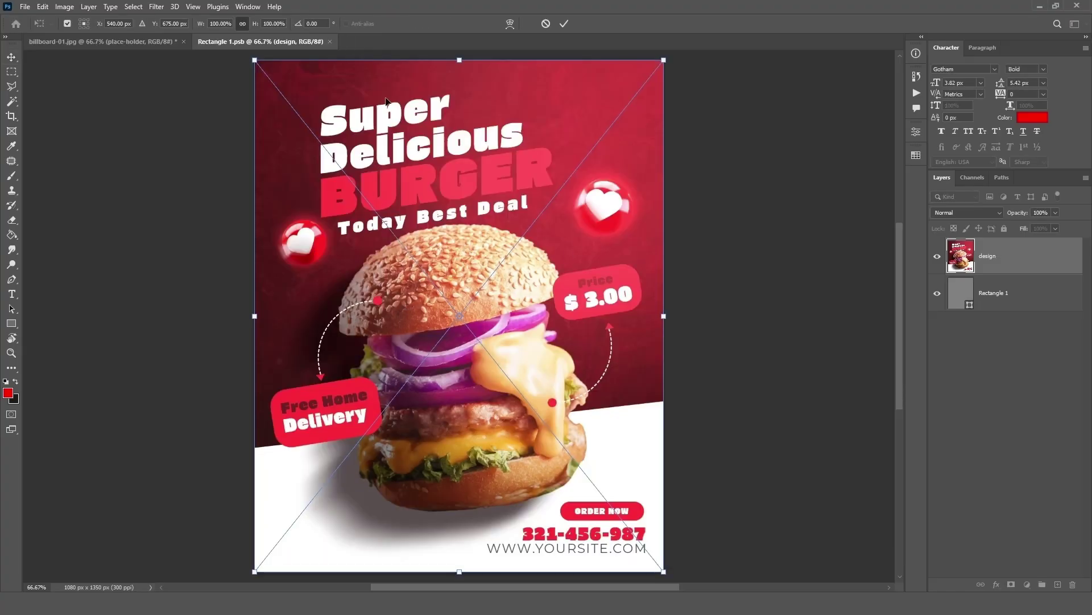
pyautogui.click(565, 22)
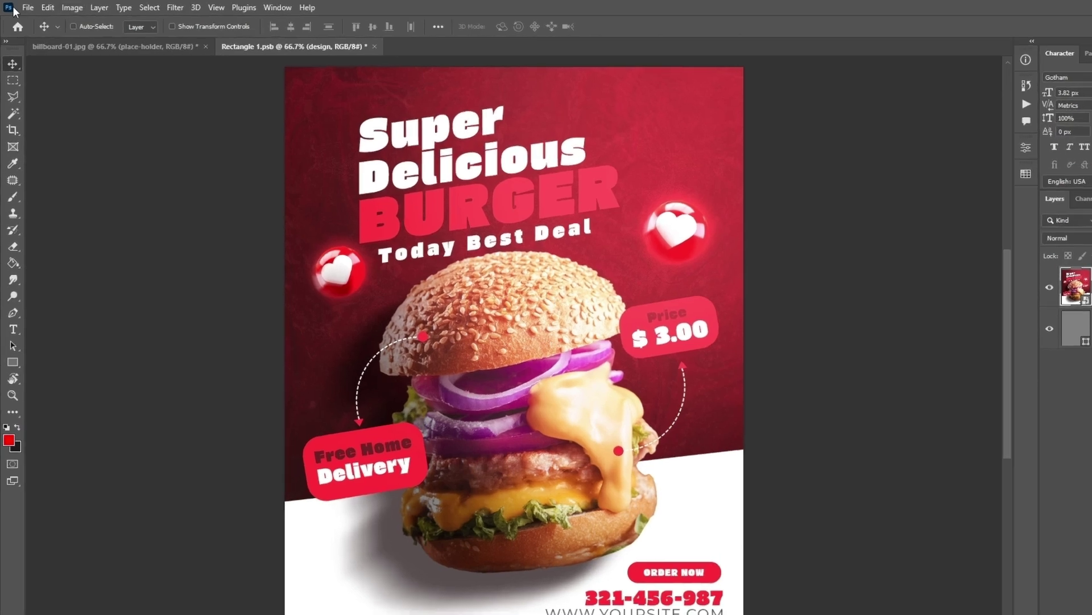
pyautogui.click(25, 8)
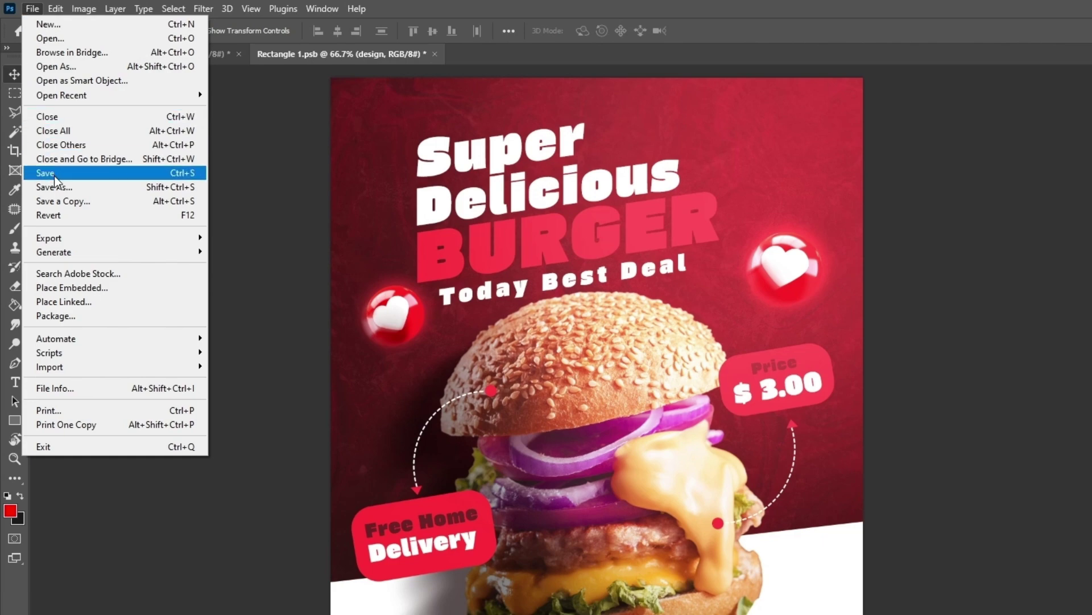
pyautogui.click(54, 174)
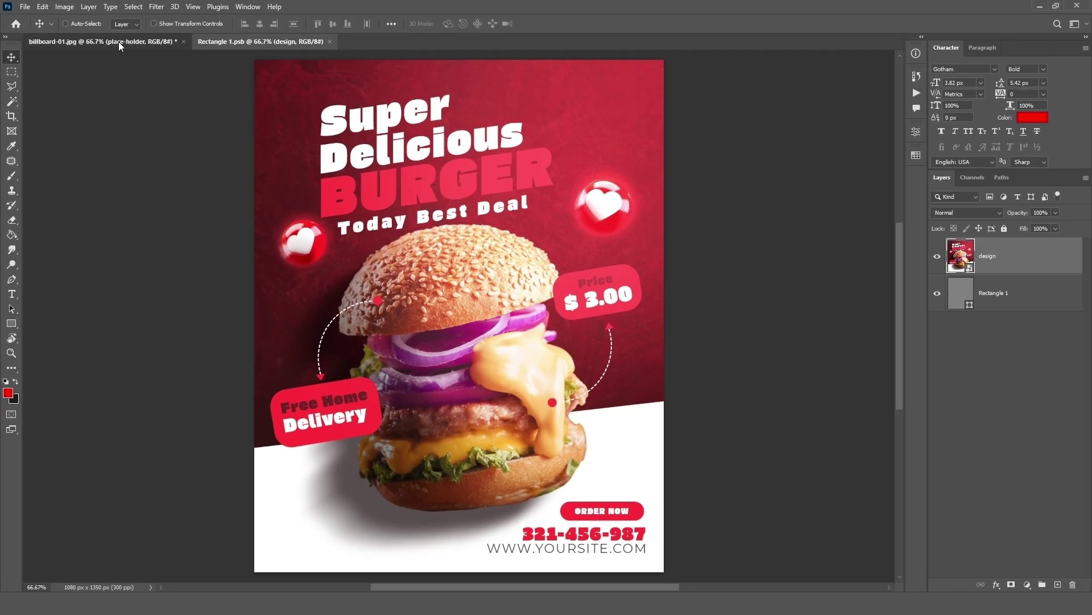
pyautogui.click(119, 42)
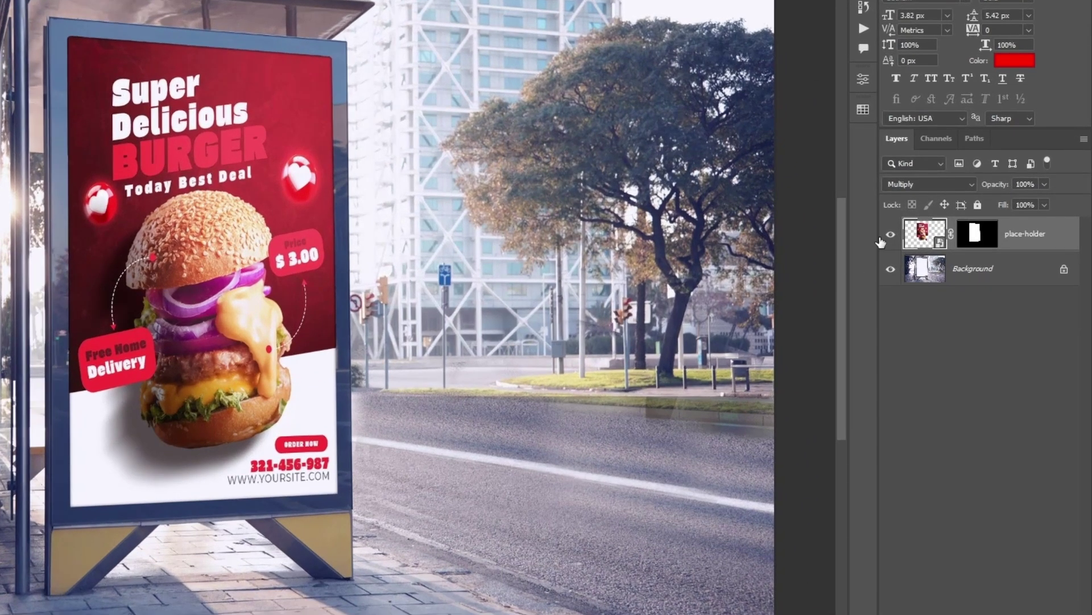
# Duplicate the Background photo, name the copies 'lights' and 'shadows', and move shadows to the top.
pyautogui.click(1014, 273)
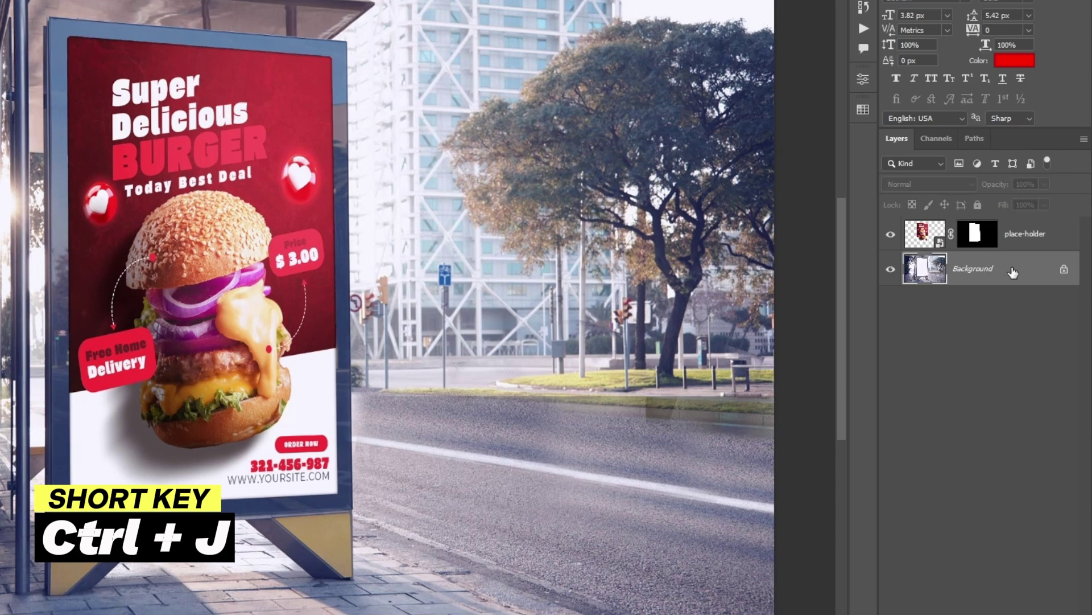
pyautogui.hotkey('ctrl', 'j')
pyautogui.hotkey('ctrl', 'j')
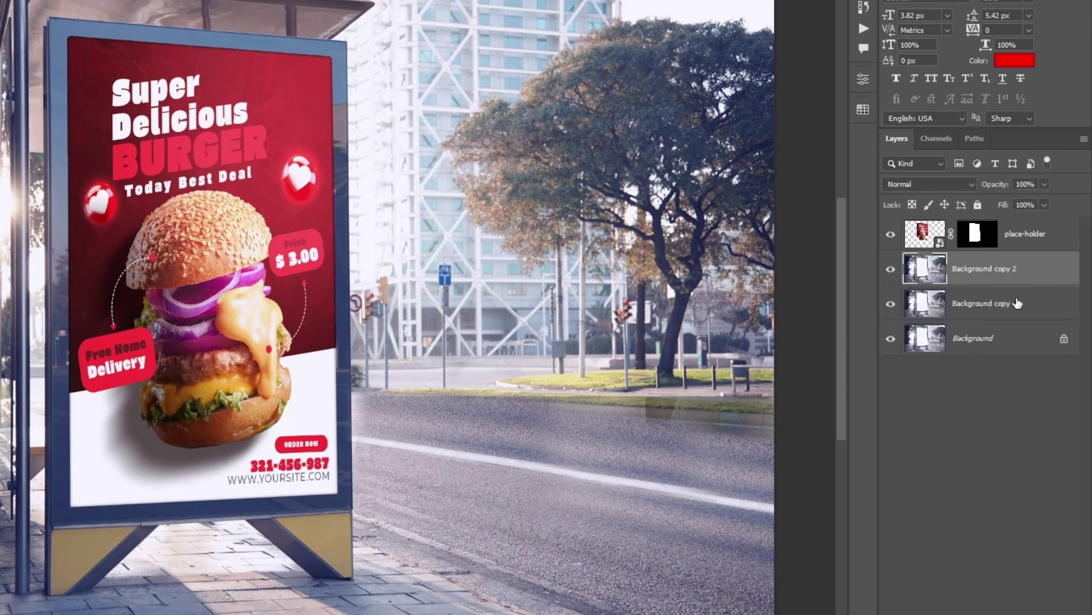
pyautogui.doubleClick(969, 275)
pyautogui.press('BackSpace')
pyautogui.write('lights')
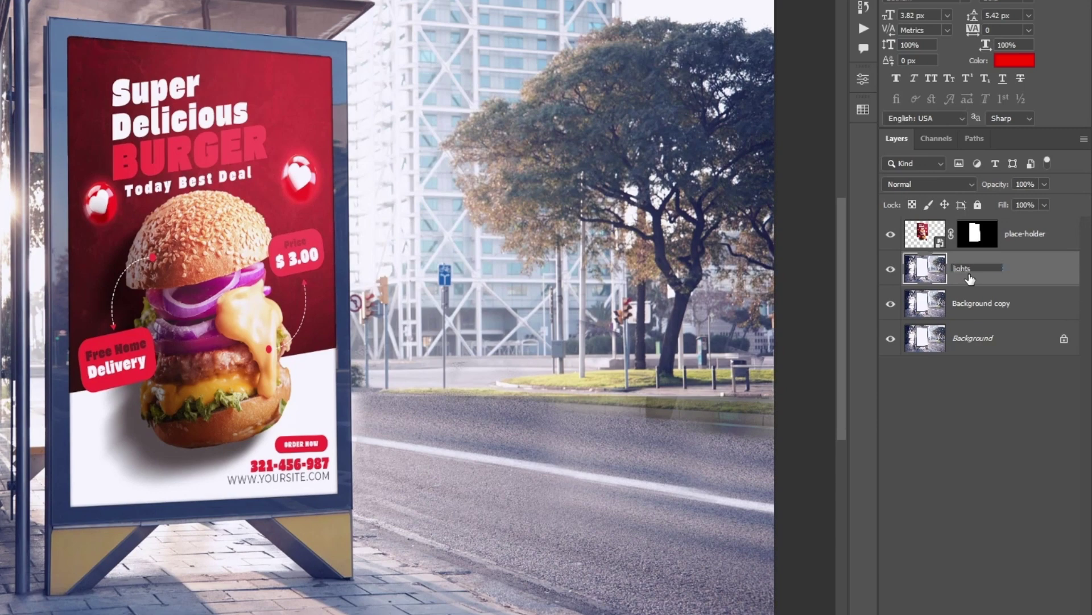
pyautogui.click(970, 313)
pyautogui.doubleClick(970, 305)
pyautogui.write('shadows')
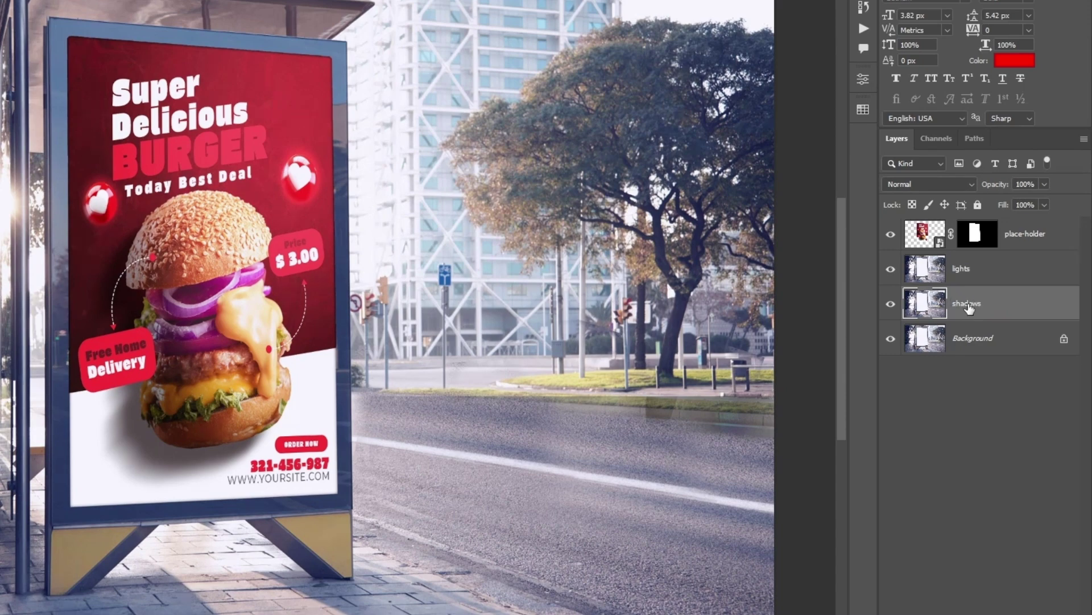
pyautogui.moveTo(968, 308); pyautogui.dragTo(975, 222)
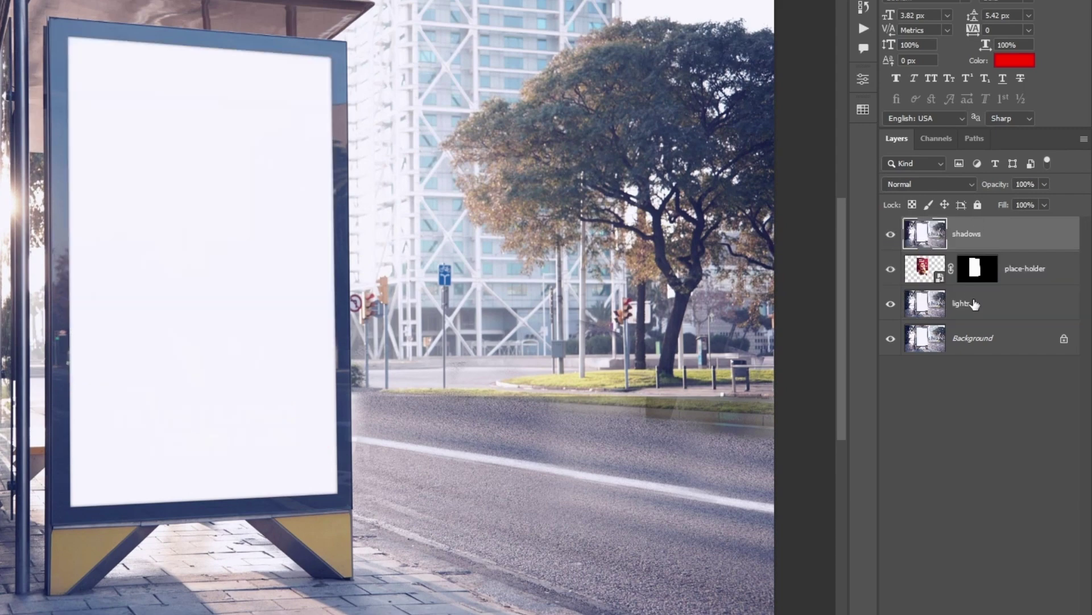
# Move lights to the top and hide it; give shadows Linear Burn and the place-holder's mask.
pyautogui.moveTo(974, 305); pyautogui.dragTo(983, 222)
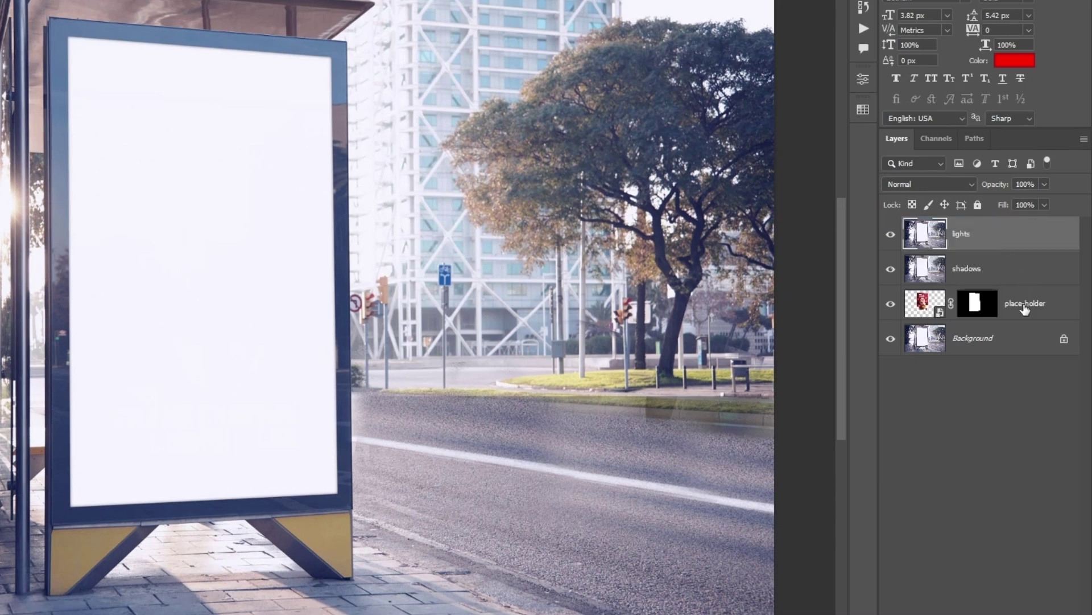
pyautogui.click(893, 235)
pyautogui.click(969, 270)
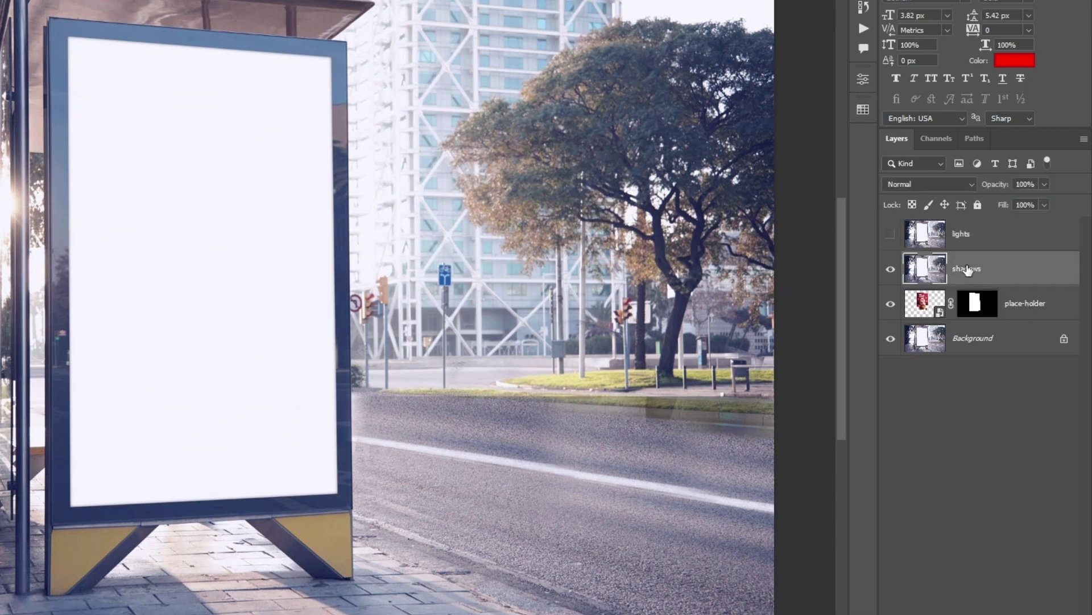
pyautogui.click(922, 186)
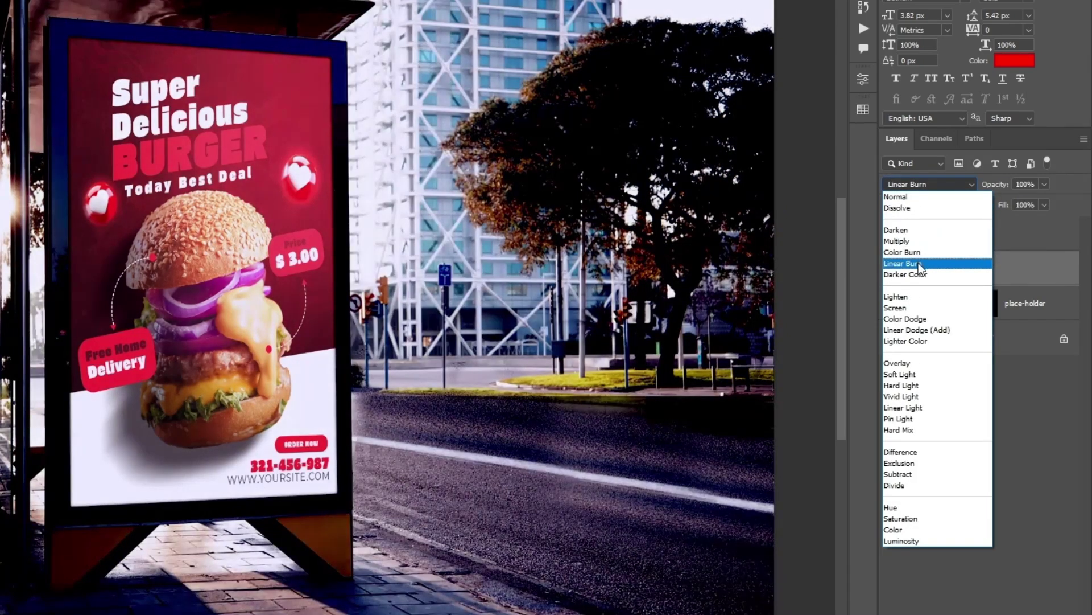
pyautogui.click(920, 264)
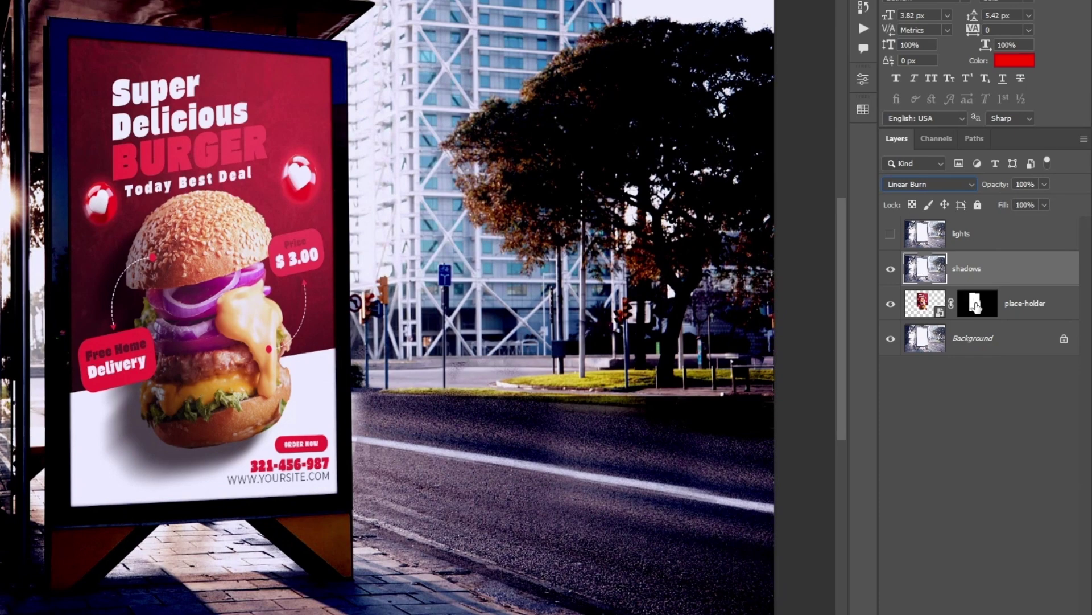
pyautogui.keyDown('alt'); pyautogui.moveTo(977, 303); pyautogui.dragTo(980, 273); pyautogui.keyUp('alt')
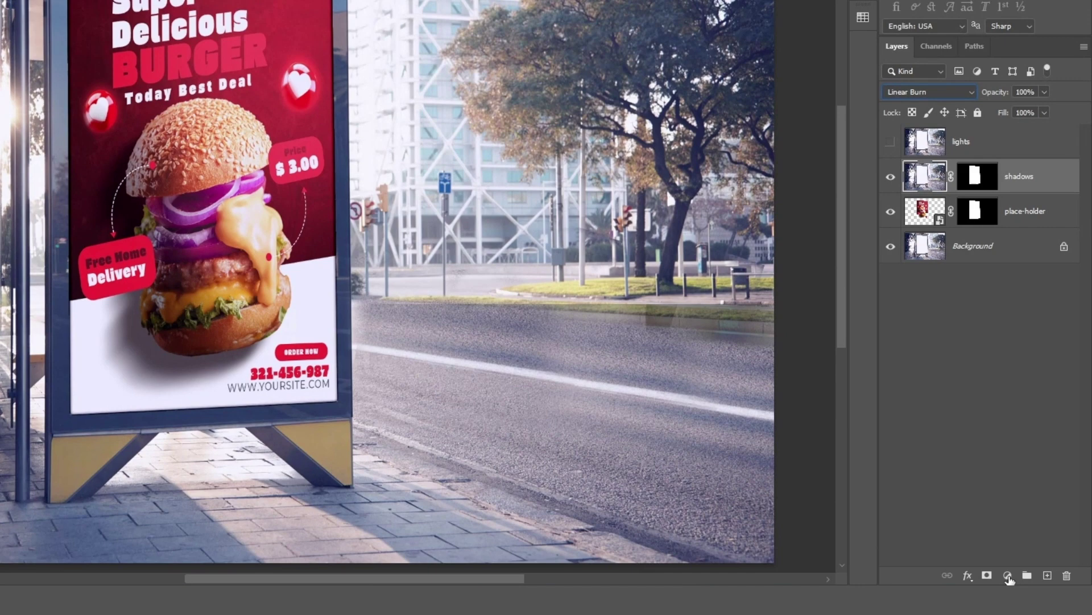
# Add a Curves layer clipped to shadows and pull its curve down to darken the poster.
pyautogui.click(1008, 576)
pyautogui.click(1017, 384)
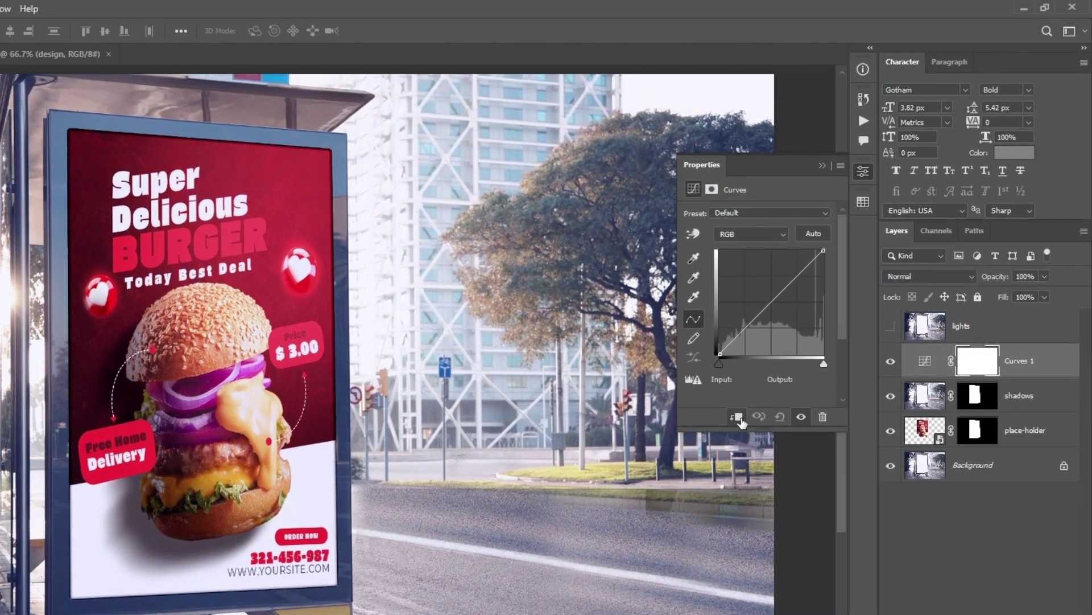
pyautogui.click(737, 418)
pyautogui.moveTo(773, 301)
pyautogui.mouseDown()
pyautogui.moveTo(786, 317)
pyautogui.moveTo(769, 323)
pyautogui.moveTo(779, 328)
pyautogui.mouseUp()
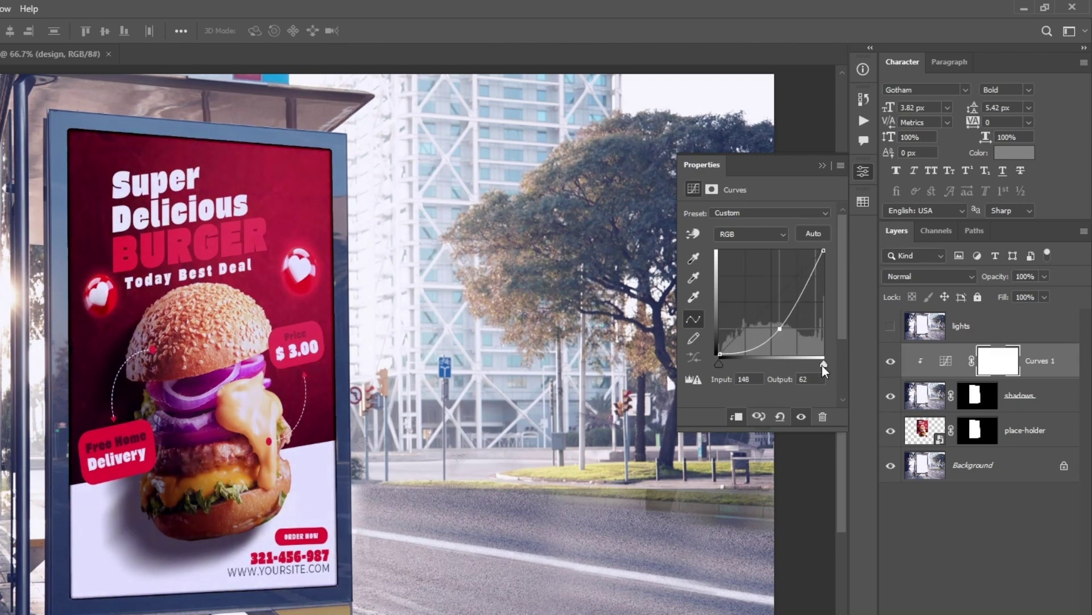
pyautogui.moveTo(823, 370); pyautogui.dragTo(828, 370)
pyautogui.moveTo(782, 323); pyautogui.dragTo(779, 323)
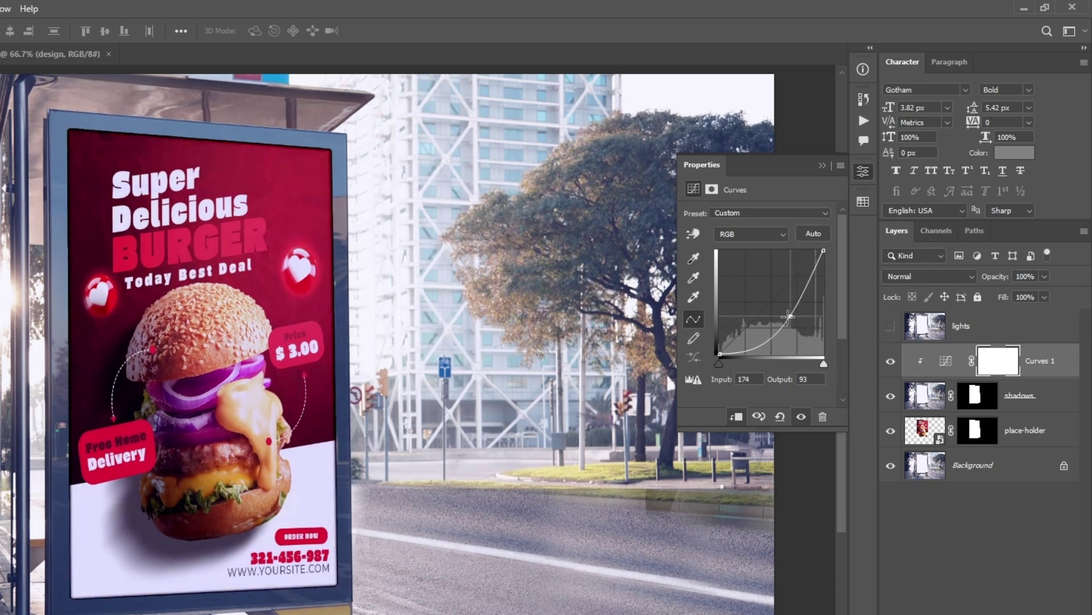
# Show lights, copy the shadows' billboard mask onto it, and blend it in Linear Dodge (Add).
pyautogui.click(822, 166)
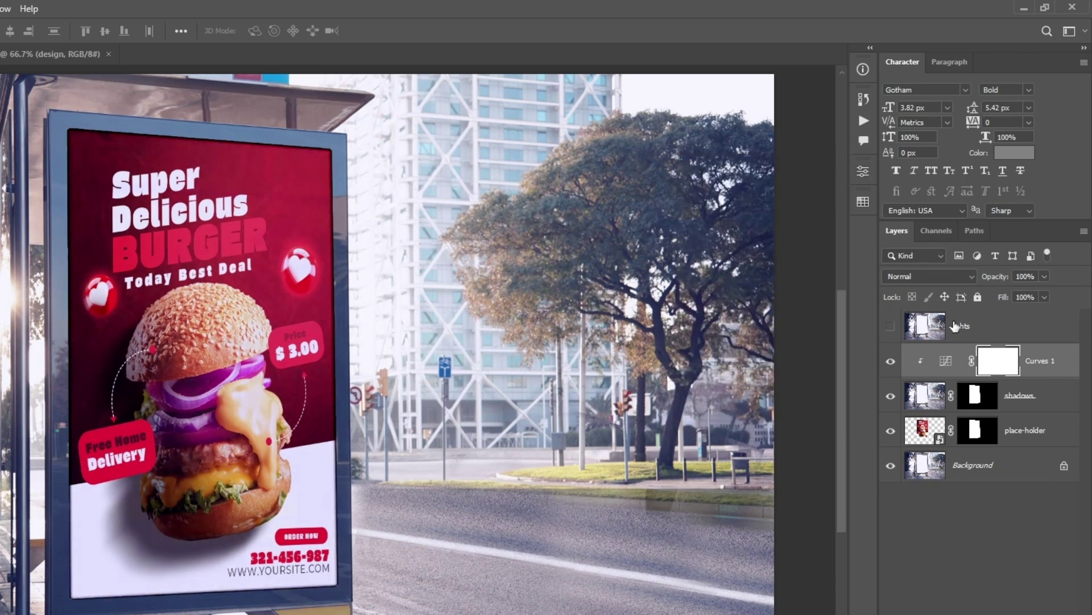
pyautogui.click(915, 328)
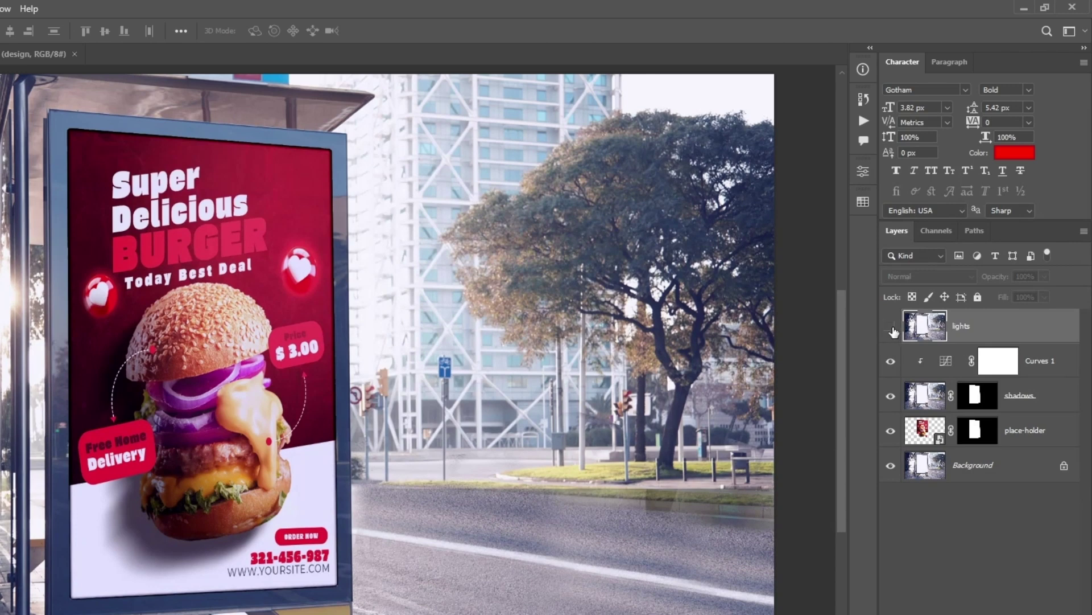
pyautogui.click(891, 328)
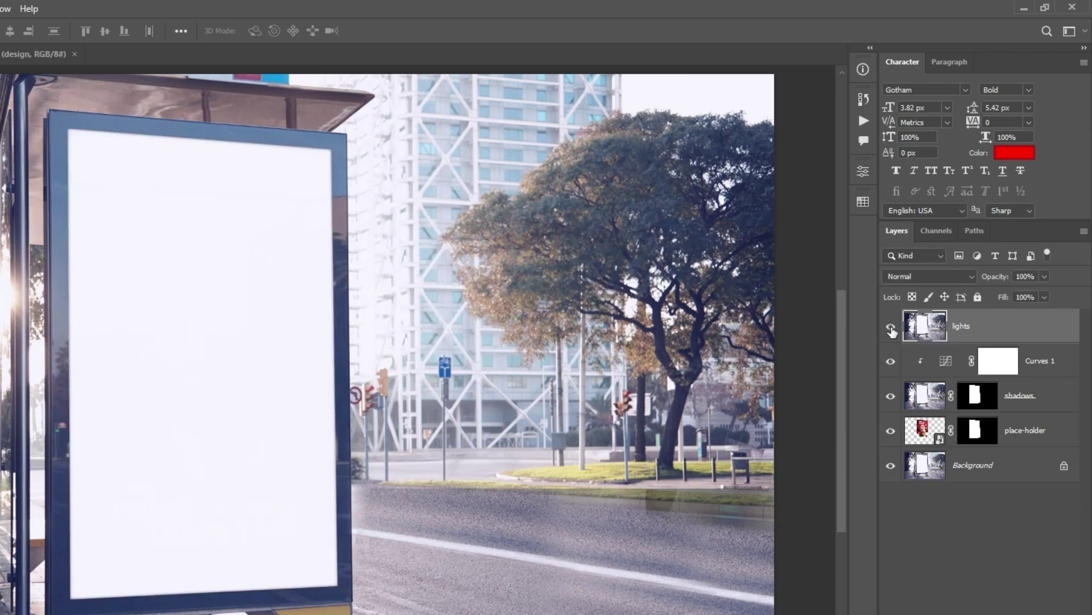
pyautogui.moveTo(977, 397); pyautogui.dragTo(981, 335)
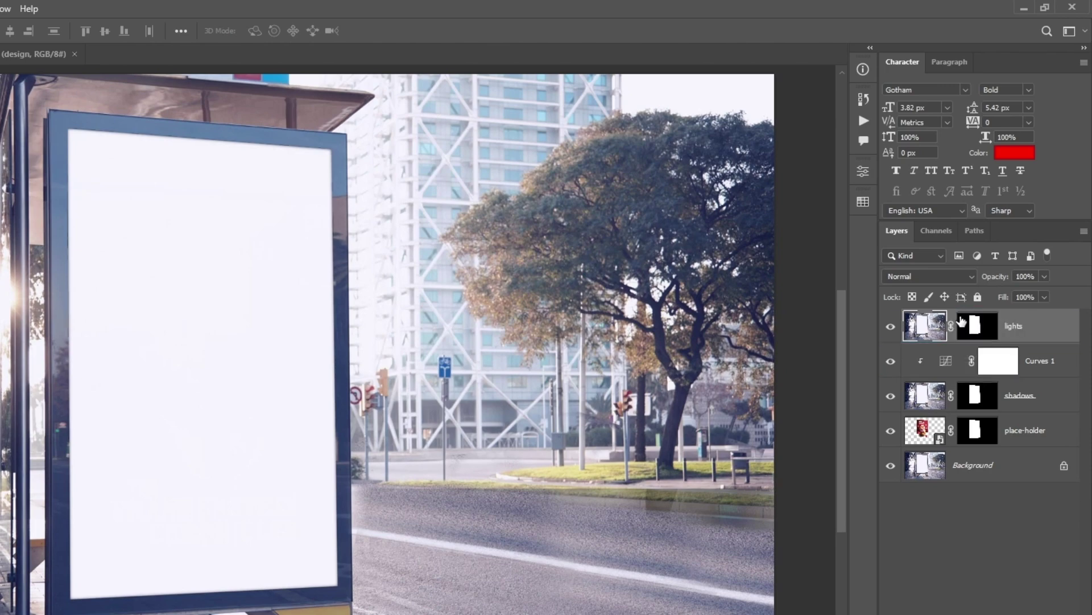
pyautogui.click(943, 278)
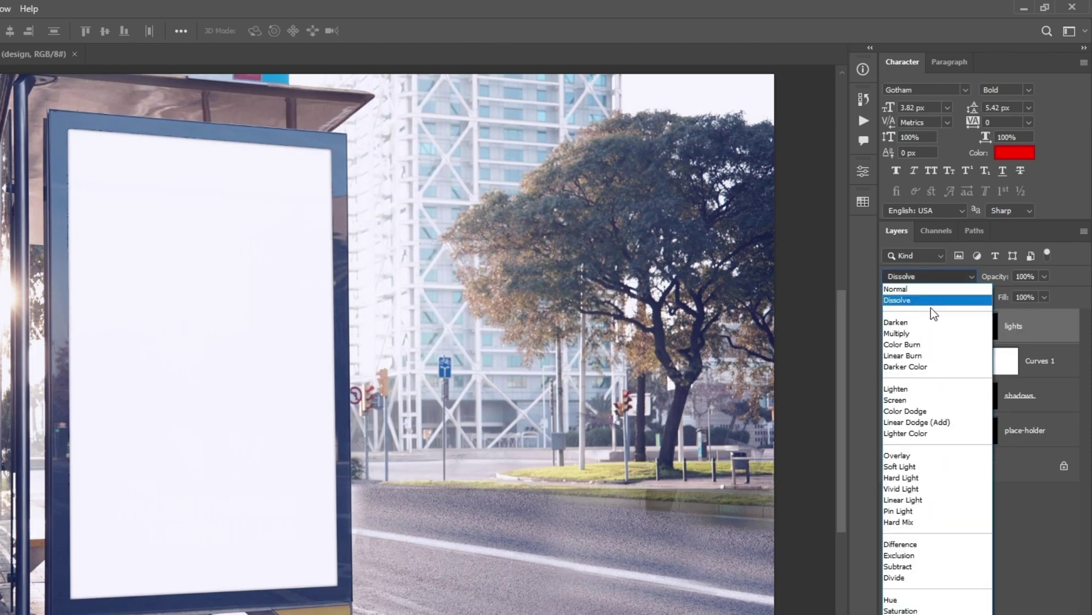
pyautogui.click(934, 424)
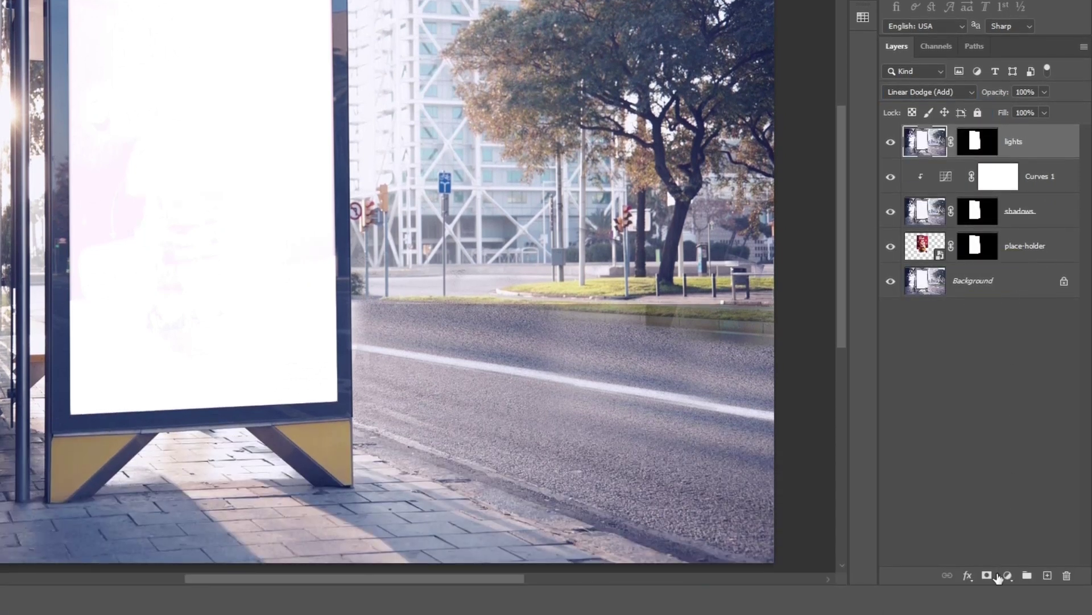
# Add a second Curves layer clipped to lights and drag its curve points down to tame the glare.
pyautogui.click(1007, 577)
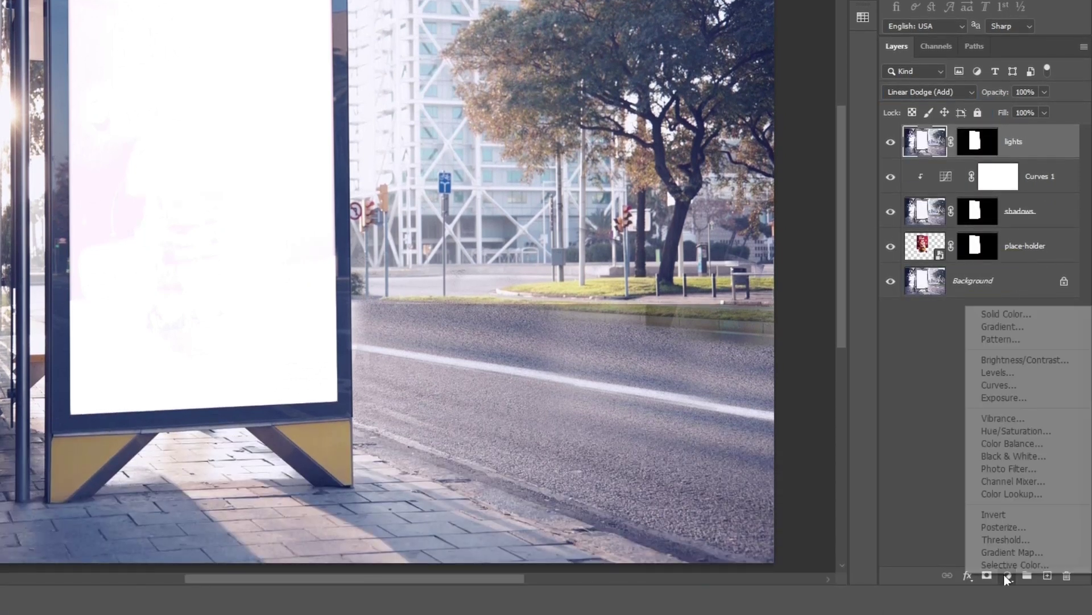
pyautogui.click(1026, 389)
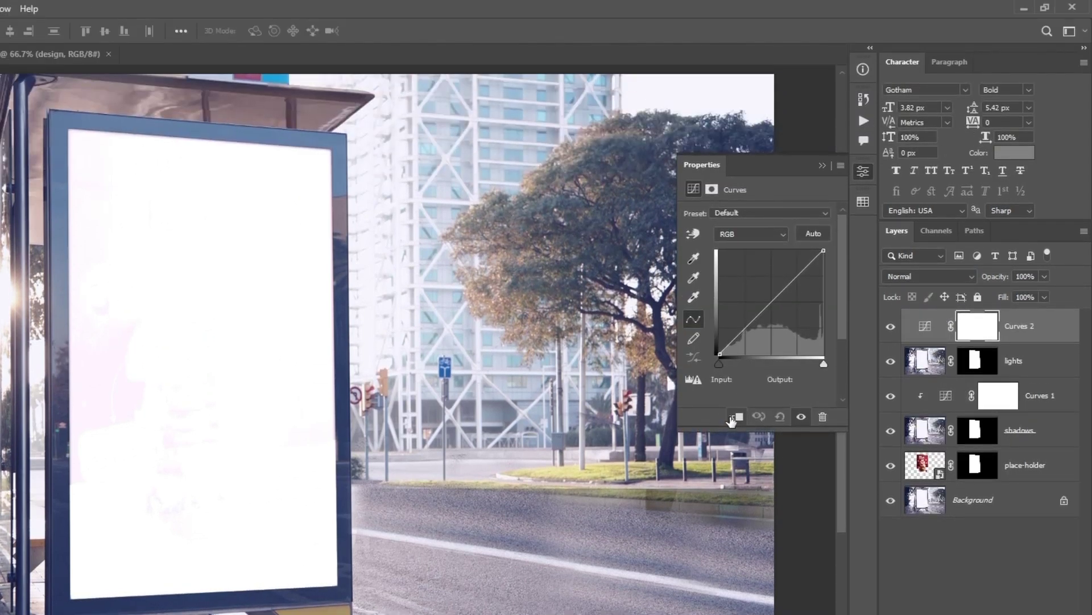
pyautogui.click(734, 417)
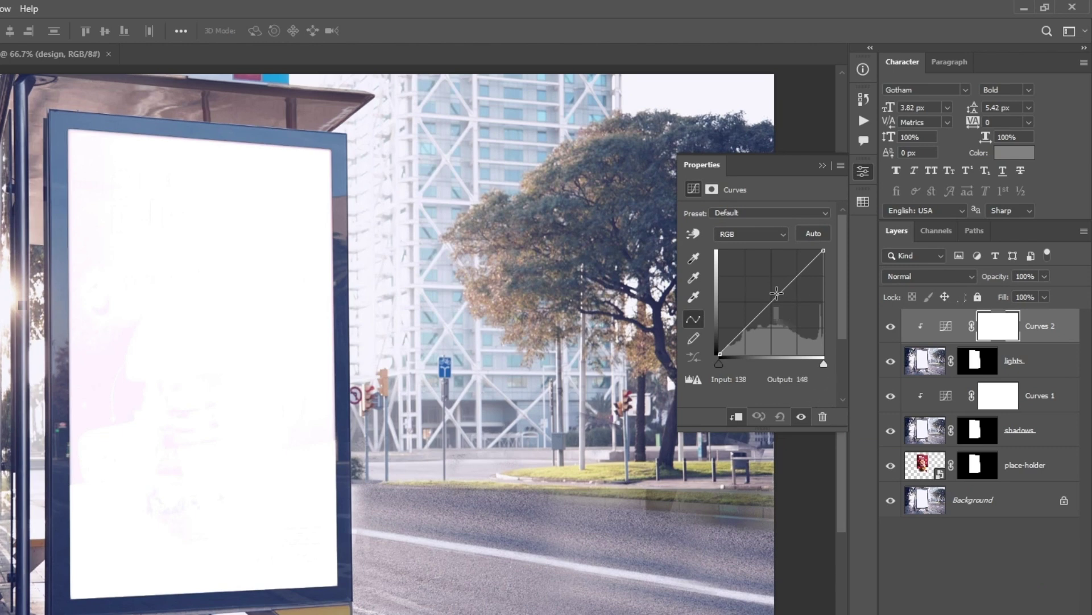
pyautogui.moveTo(777, 294); pyautogui.dragTo(787, 309)
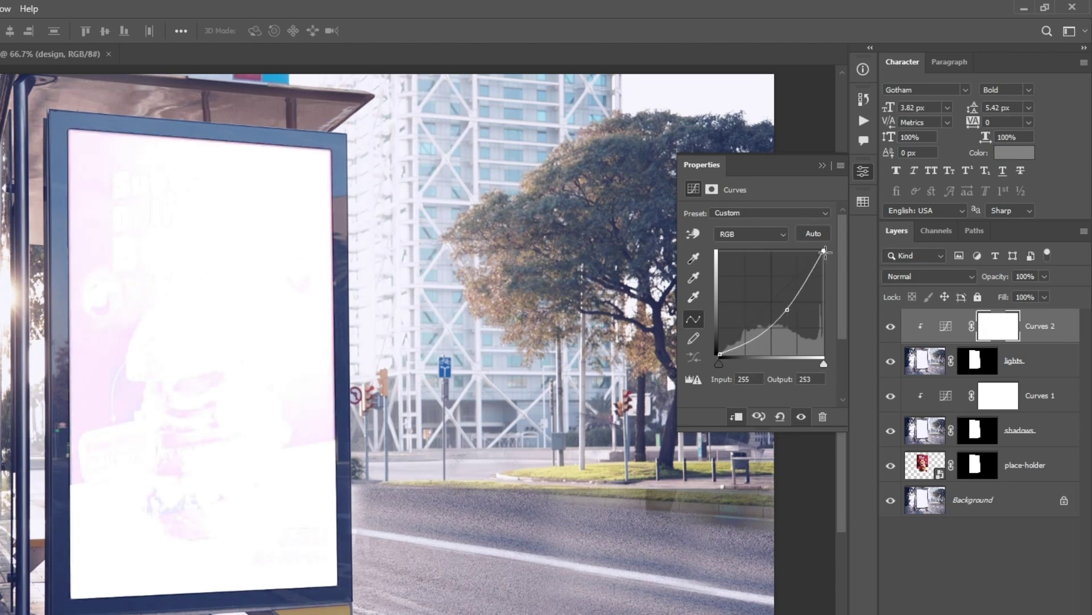
pyautogui.moveTo(827, 256)
pyautogui.mouseDown()
pyautogui.moveTo(799, 322)
pyautogui.moveTo(772, 337)
pyautogui.mouseUp()
pyautogui.moveTo(824, 364)
pyautogui.mouseDown()
pyautogui.moveTo(818, 372)
pyautogui.moveTo(824, 364)
pyautogui.mouseUp()
pyautogui.moveTo(824, 281); pyautogui.dragTo(824, 311)
pyautogui.moveTo(774, 339); pyautogui.dragTo(783, 342)
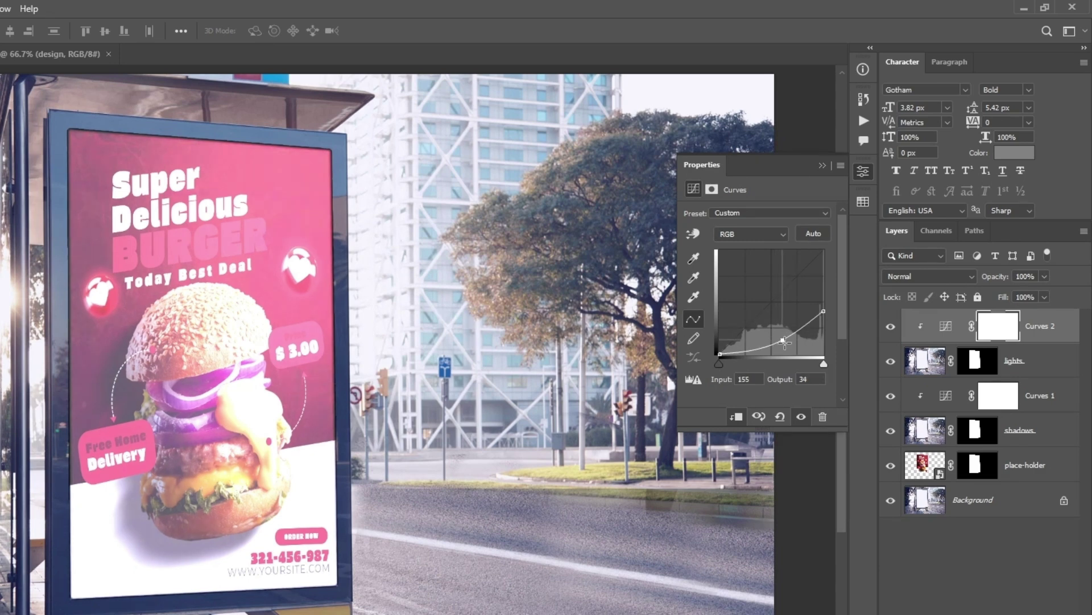
pyautogui.click(719, 366)
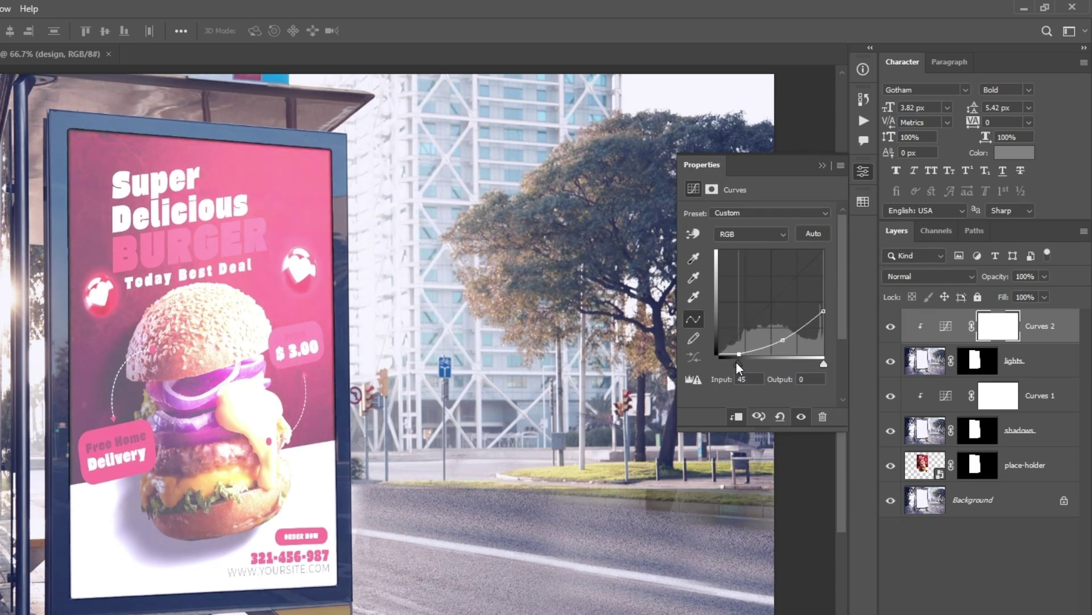
# Lower the lights layer's opacity to about 40%.
pyautogui.click(822, 168)
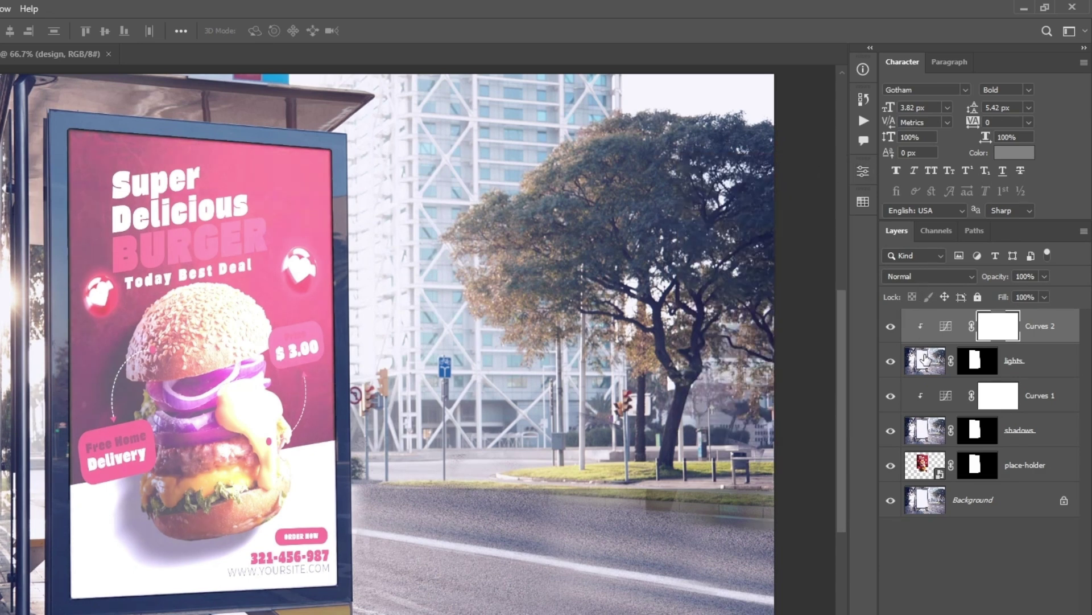
pyautogui.click(926, 360)
pyautogui.click(1044, 276)
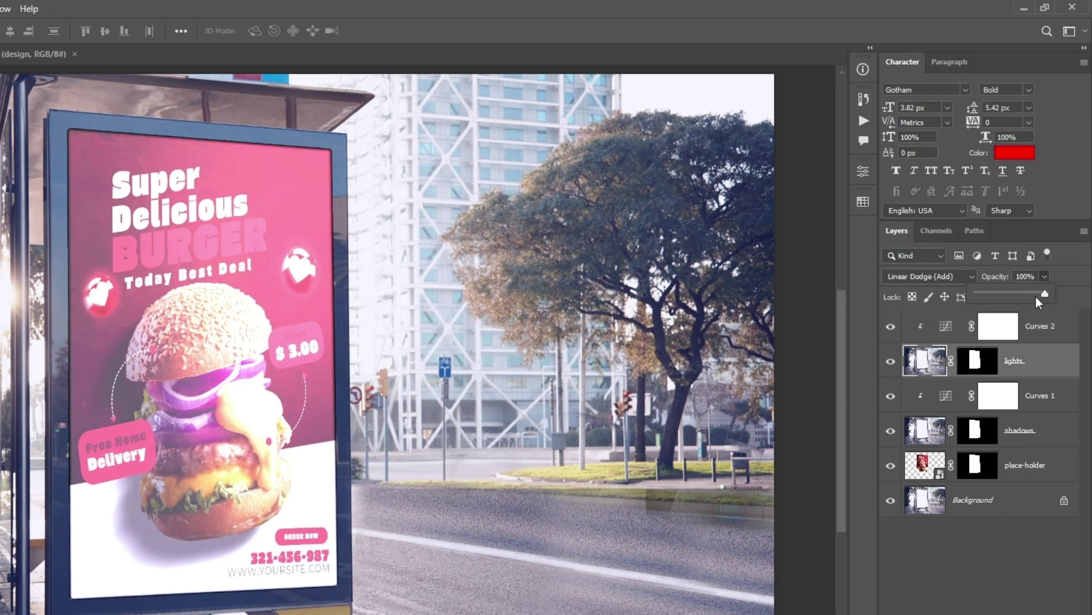
pyautogui.moveTo(1036, 297); pyautogui.dragTo(1007, 312)
# Keep shadows at full opacity and select both Curves, lights and shadows layers together.
pyautogui.click(926, 429)
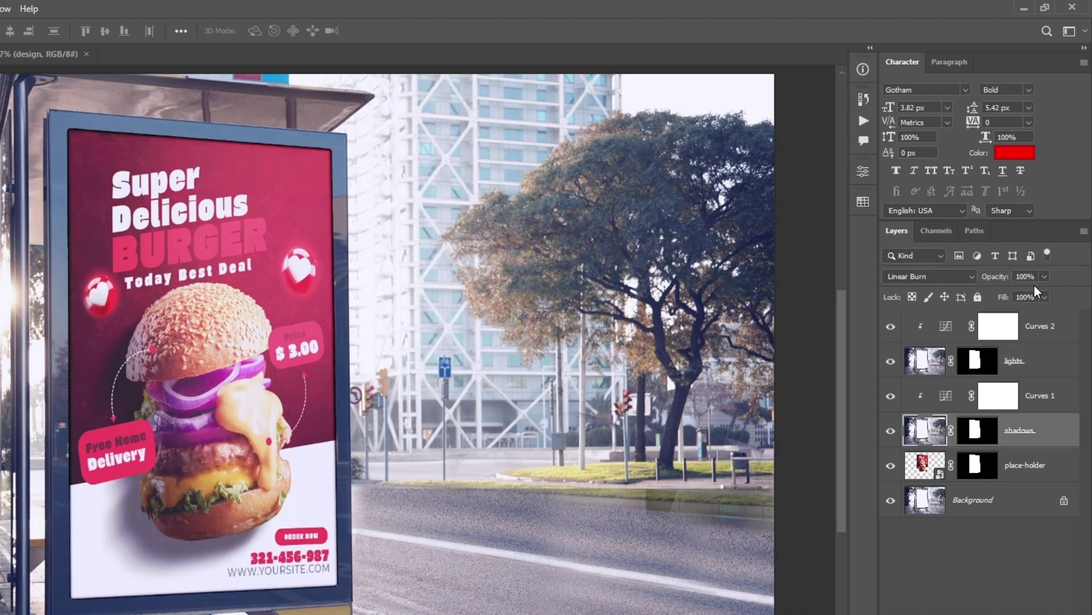
pyautogui.click(1043, 276)
pyautogui.moveTo(1039, 295)
pyautogui.mouseDown()
pyautogui.moveTo(1012, 297)
pyautogui.moveTo(1052, 305)
pyautogui.mouseUp()
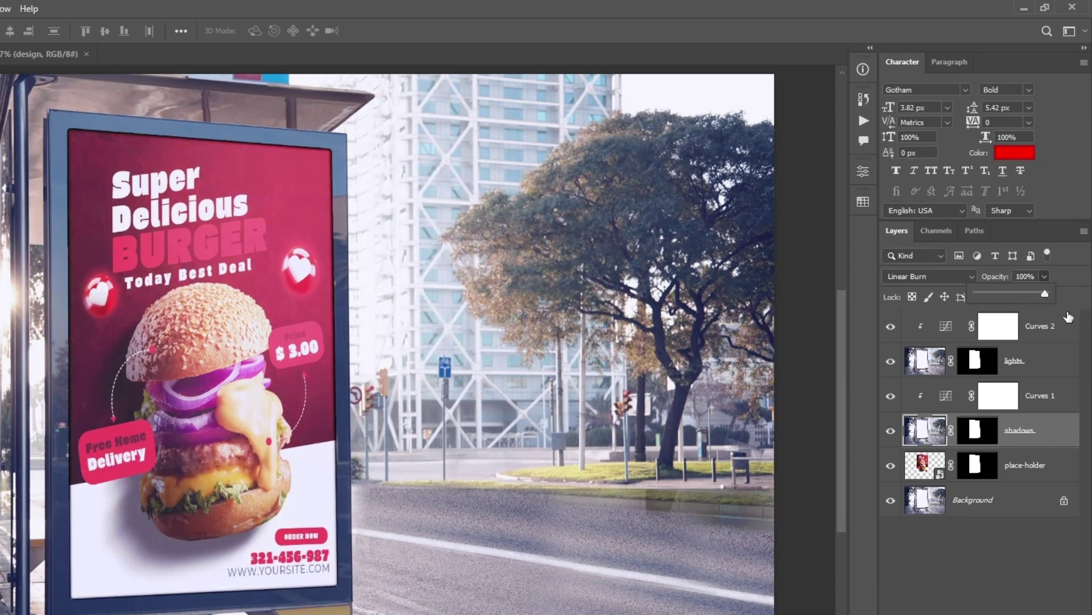
pyautogui.click(1064, 317)
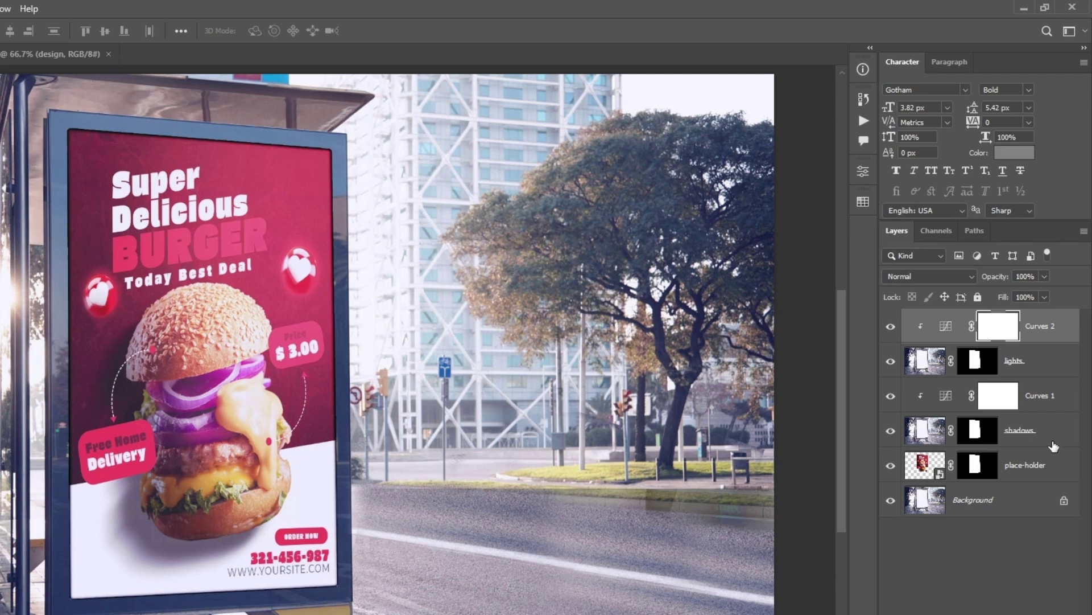
pyautogui.keyDown('shift'); pyautogui.click(1053, 446); pyautogui.keyUp('shift')
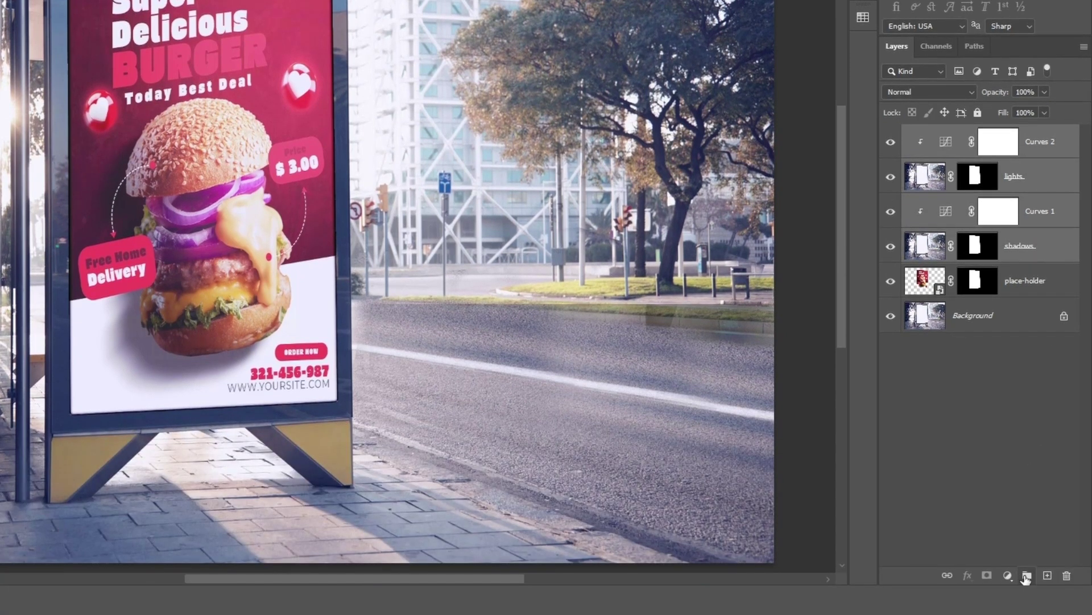
# Group the four selected layers with Ctrl+G and name the group Adjustments.
pyautogui.hotkey('ctrl', 'g')
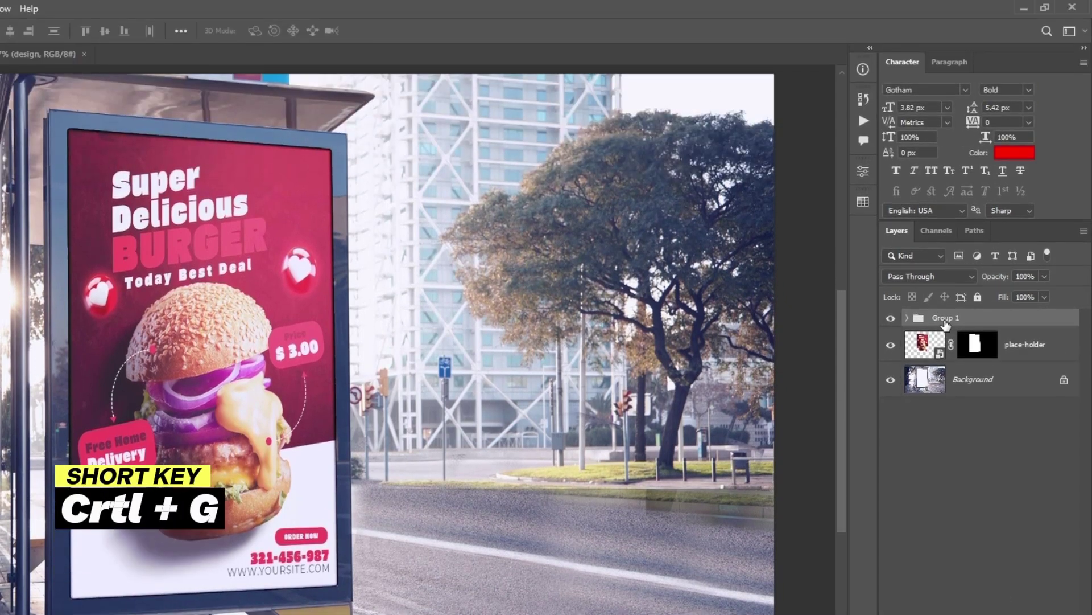
pyautogui.doubleClick(943, 318)
pyautogui.write('Adjustments')
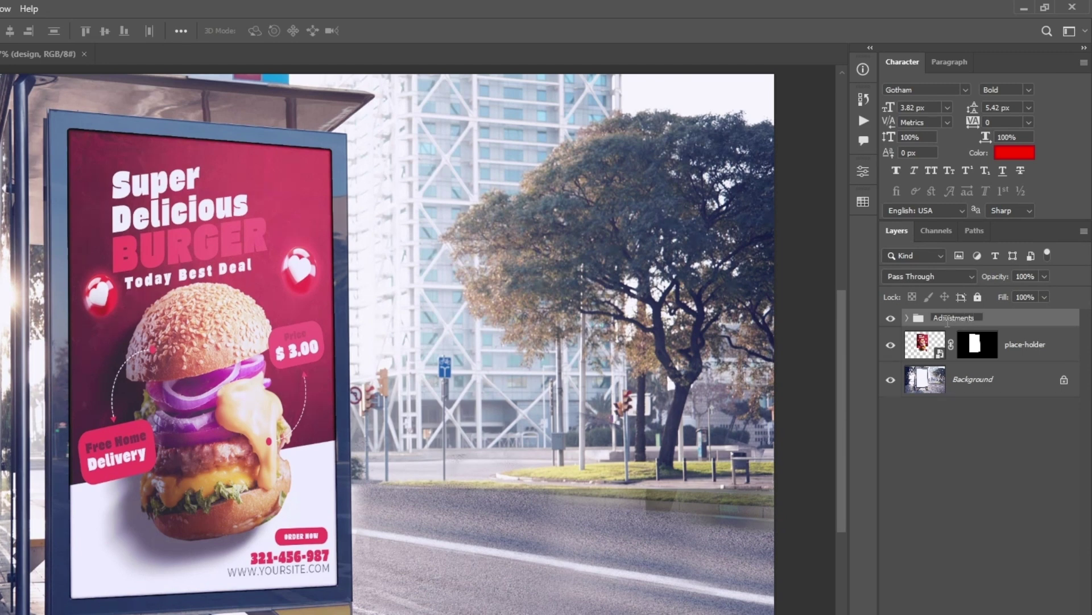
pyautogui.press('Return')
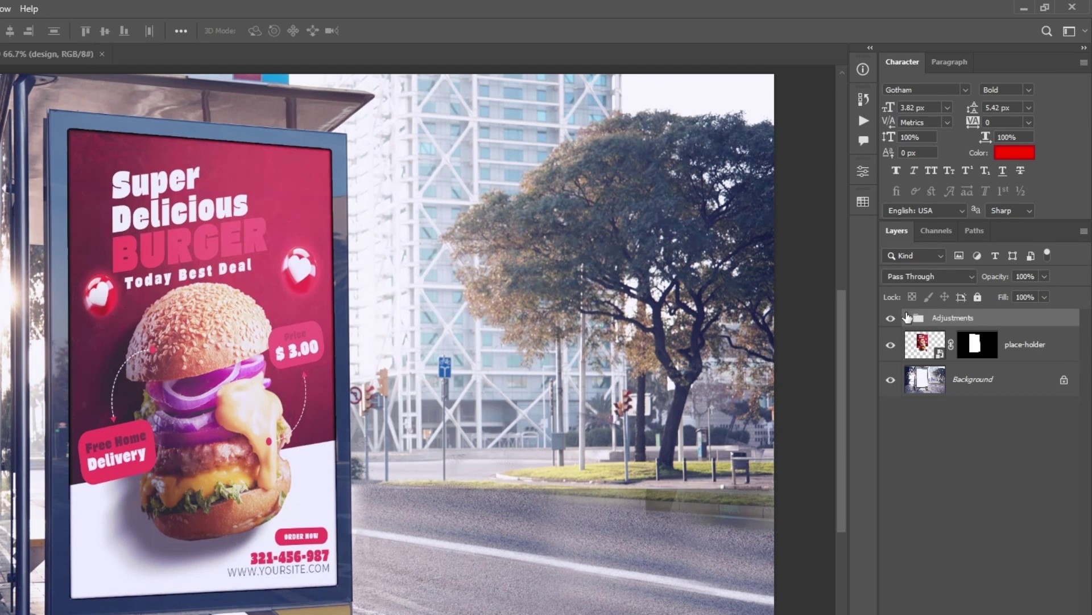
# Copy the billboard mask onto Adjustments, delete the lights and shadows masks, and collapse the group.
pyautogui.click(909, 319)
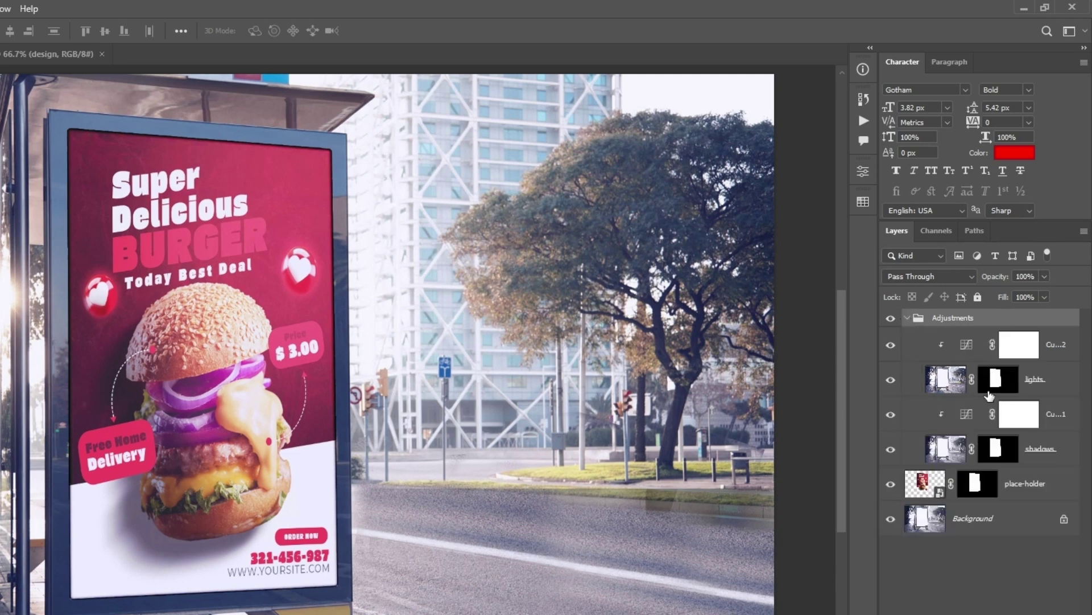
pyautogui.moveTo(988, 389); pyautogui.dragTo(987, 323)
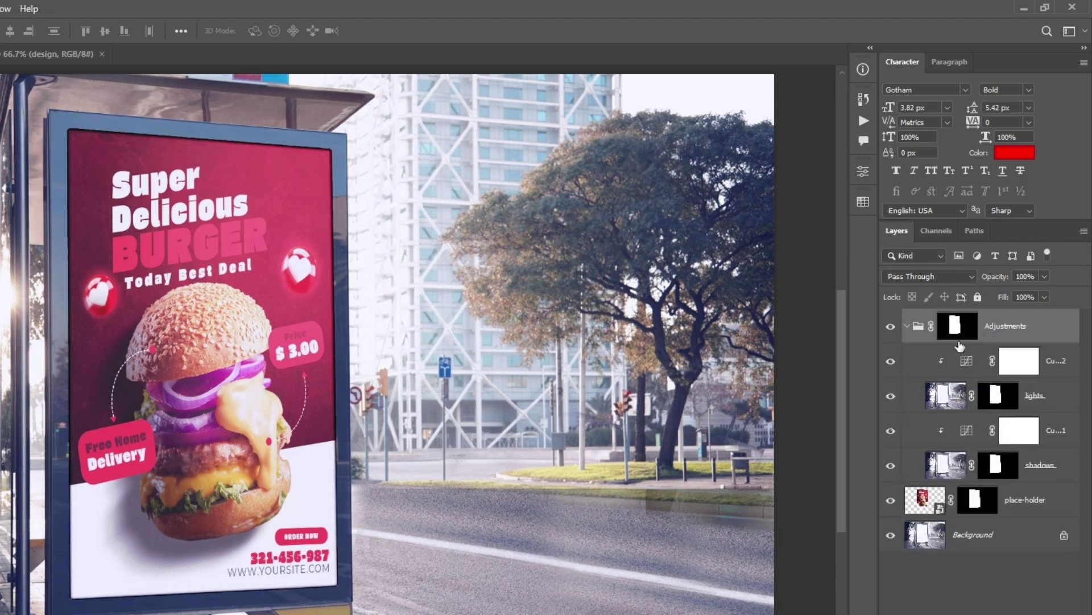
pyautogui.rightClick(1008, 398)
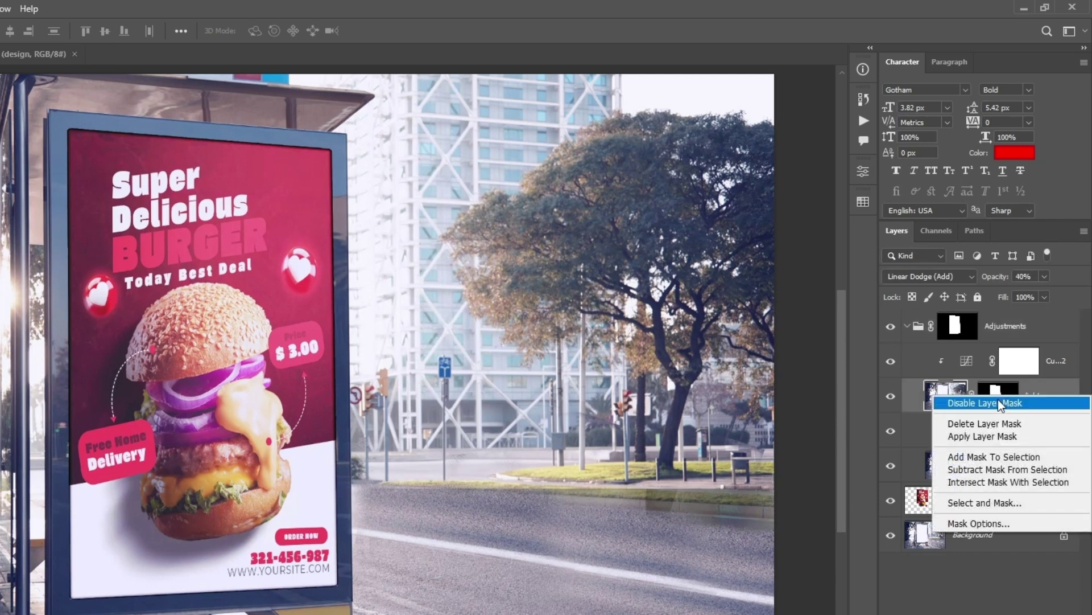
pyautogui.click(996, 425)
pyautogui.rightClick(1001, 463)
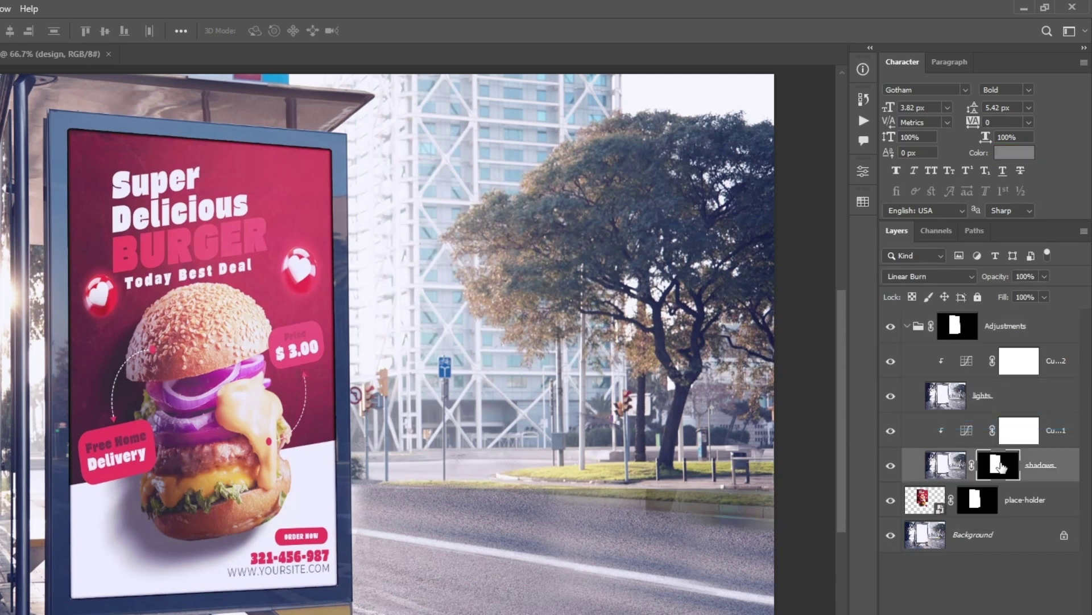
pyautogui.click(1005, 493)
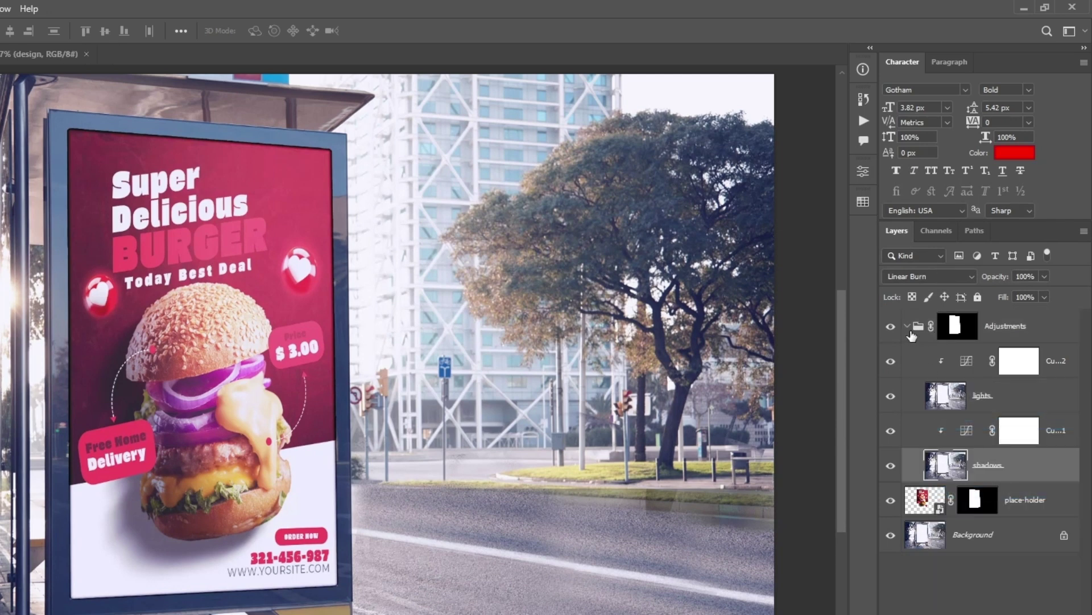
pyautogui.click(904, 328)
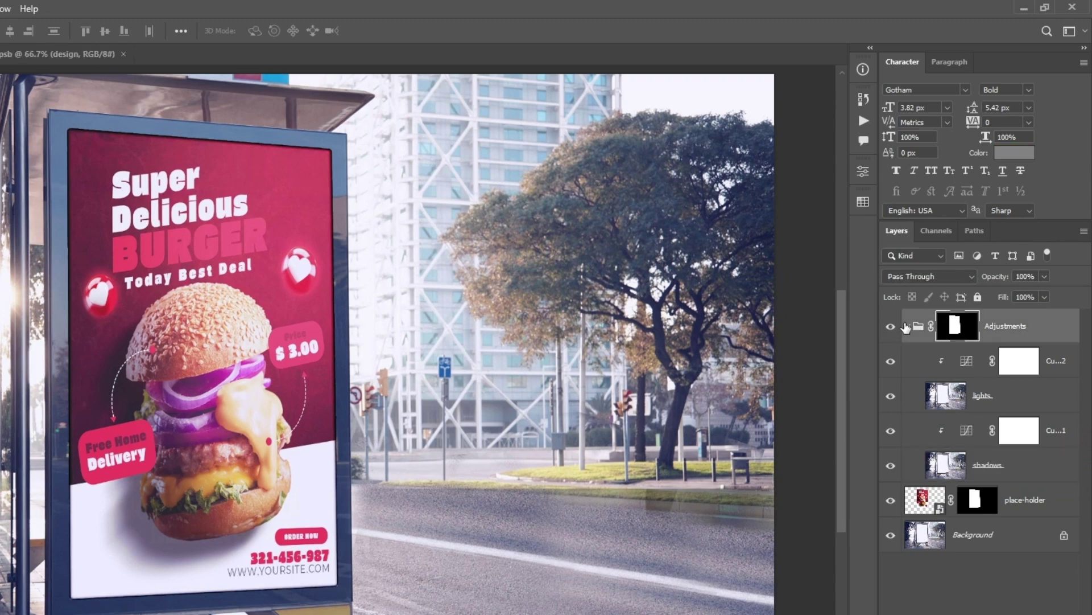
pyautogui.click(906, 327)
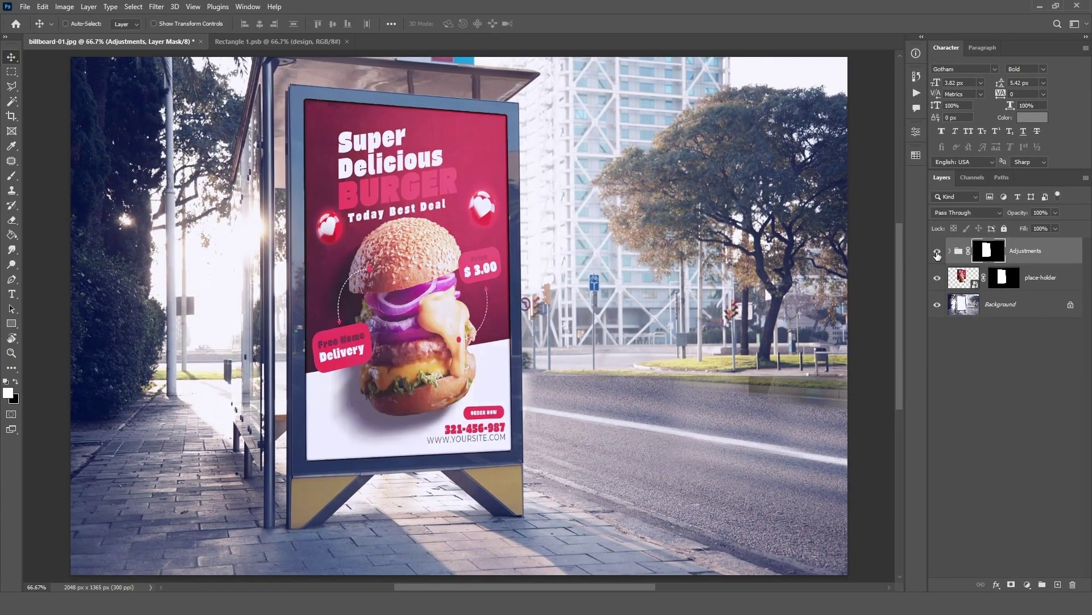
pyautogui.click(937, 252)
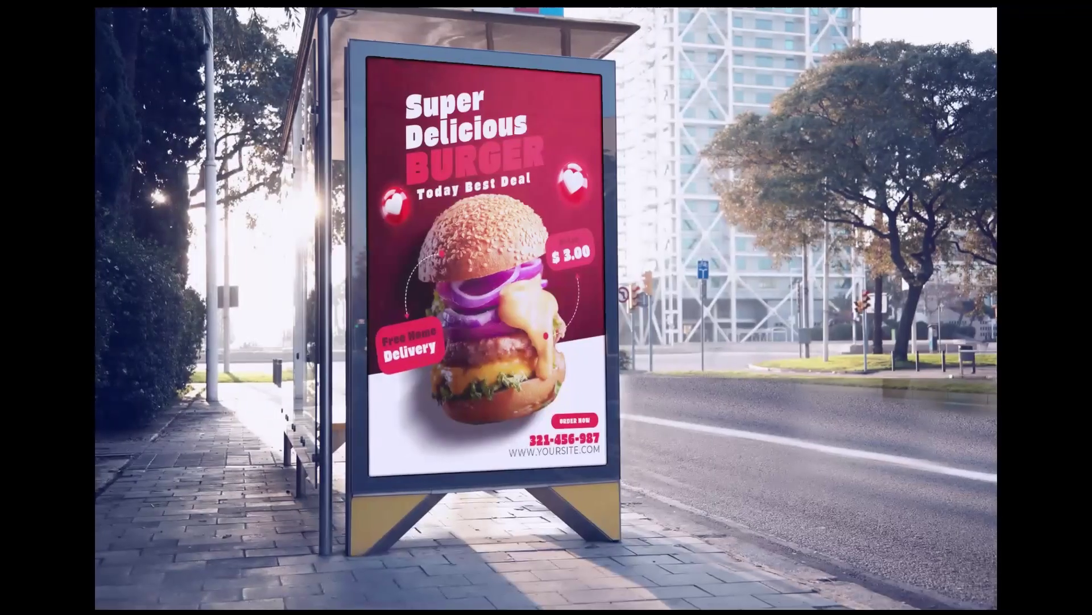